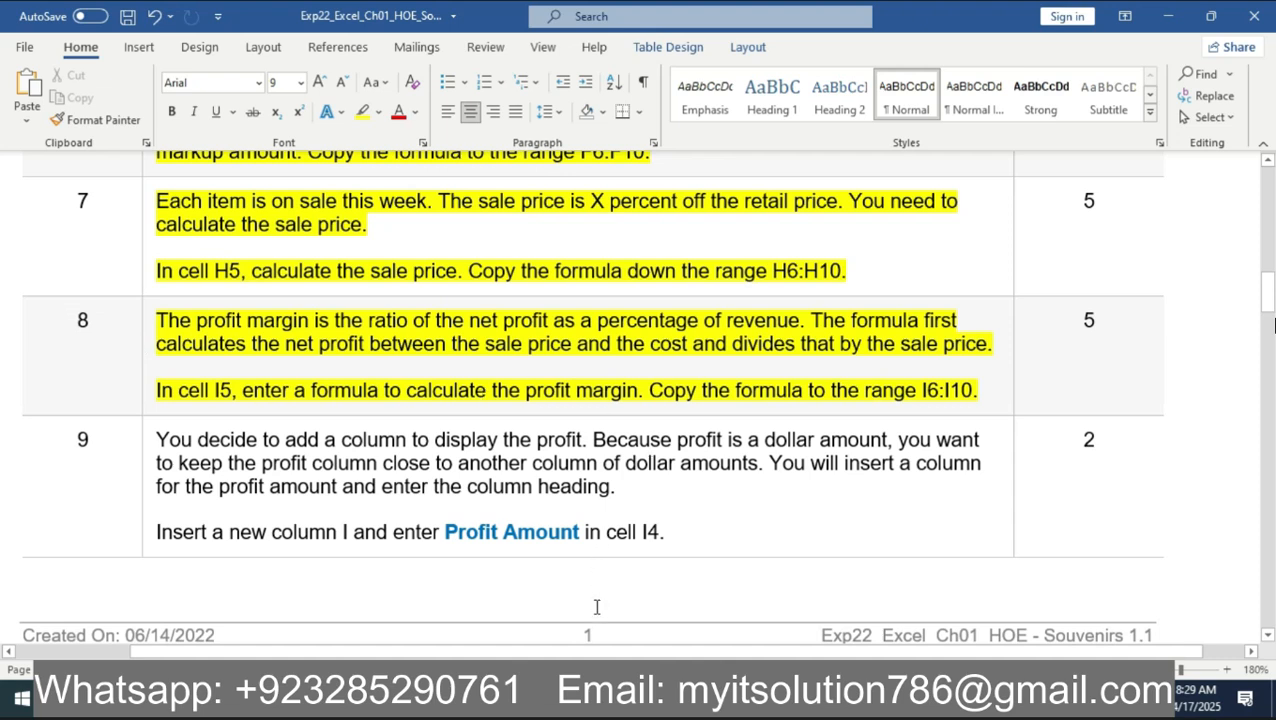
- In the Excel workbook, enter =(H5-C5)/H5 in cell I5 to calculate the profit margin and copy the formula to I6:I10
left_click(612, 700)
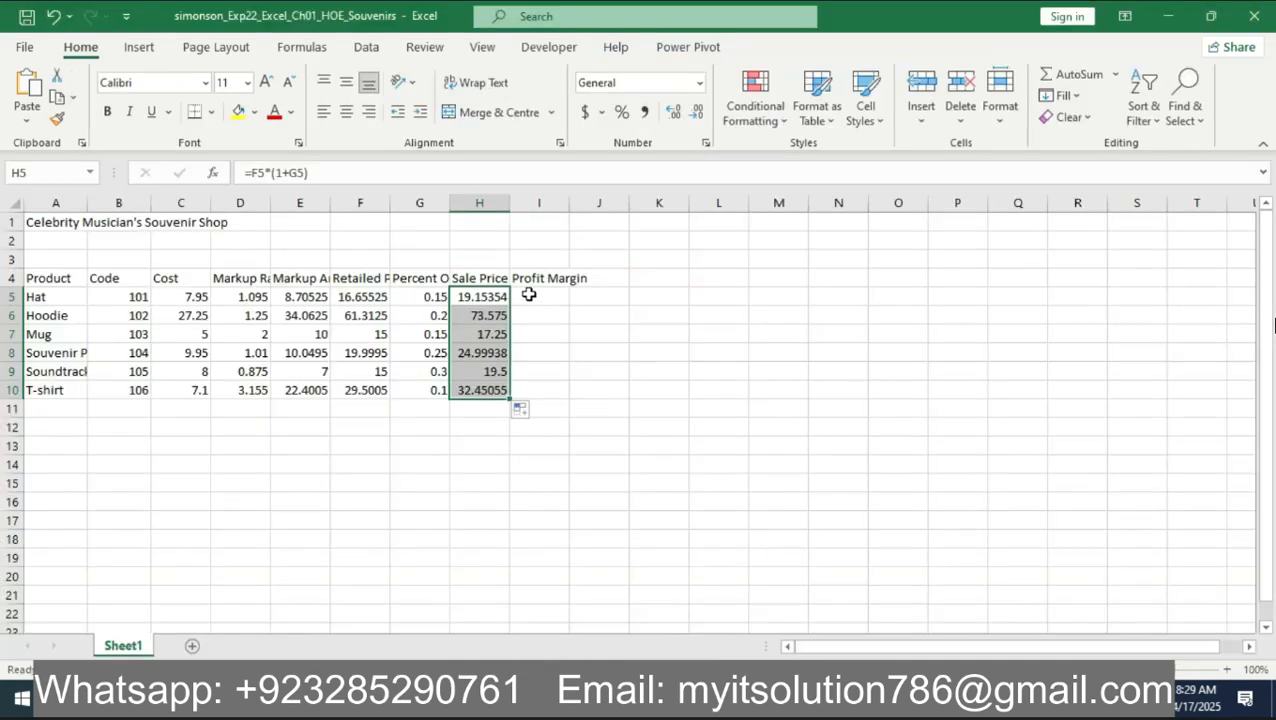
left_click(529, 295)
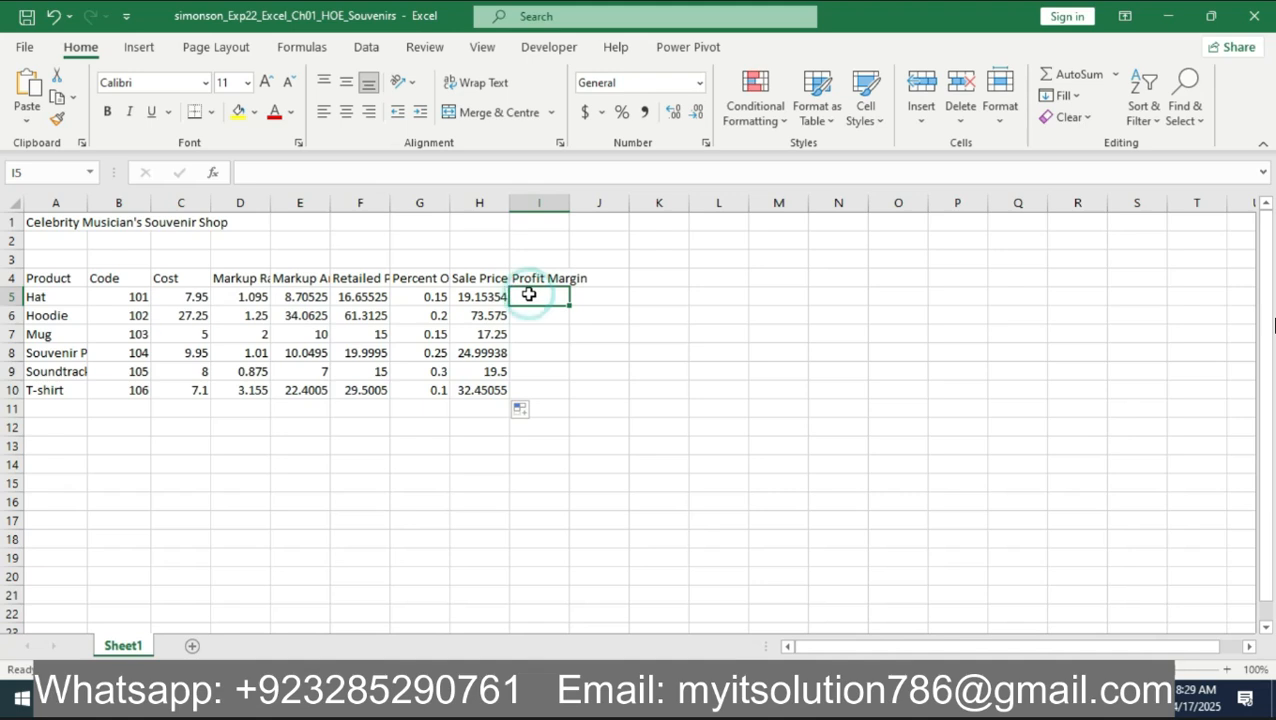
type("=")
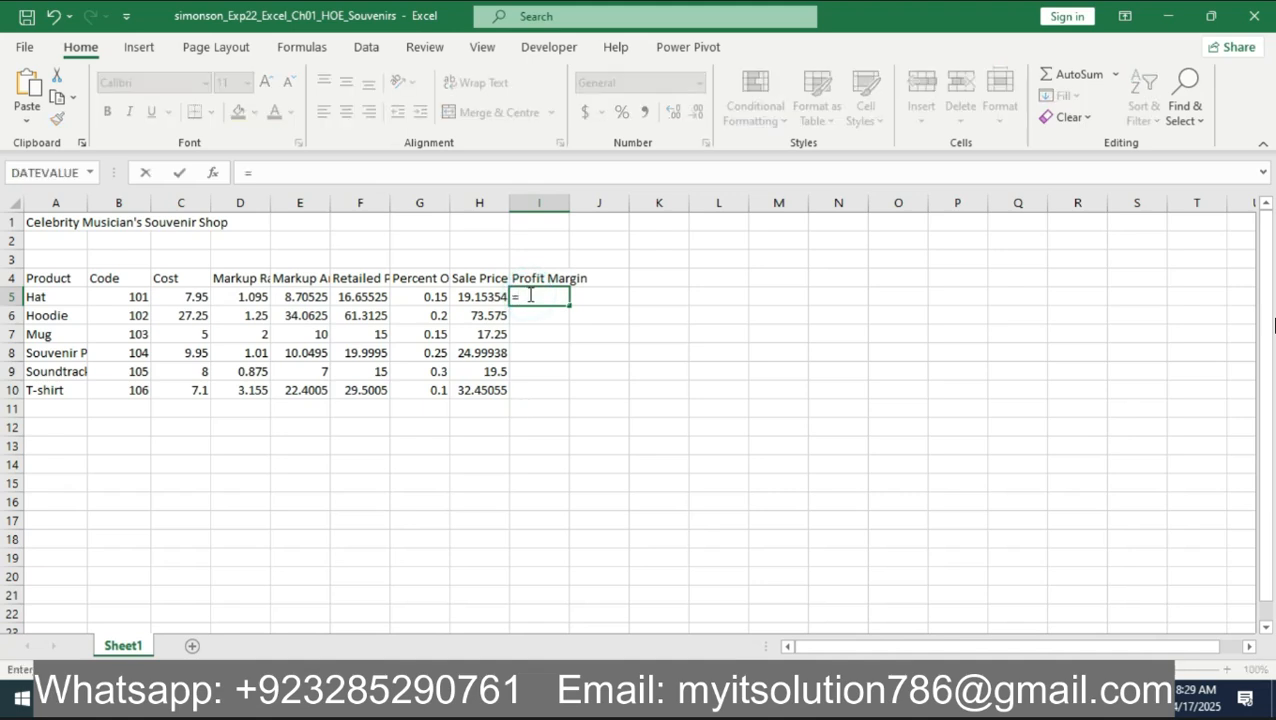
type("(")
left_click(463, 299)
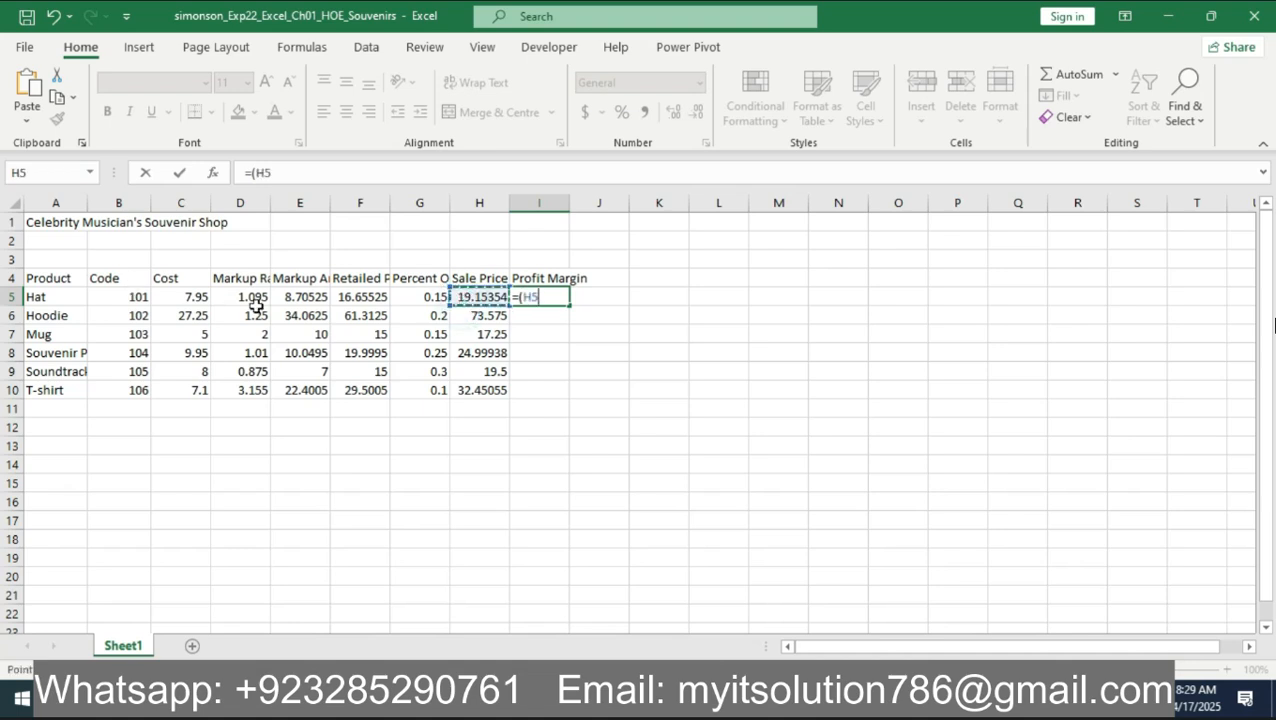
type("-")
left_click(176, 298)
type(")")
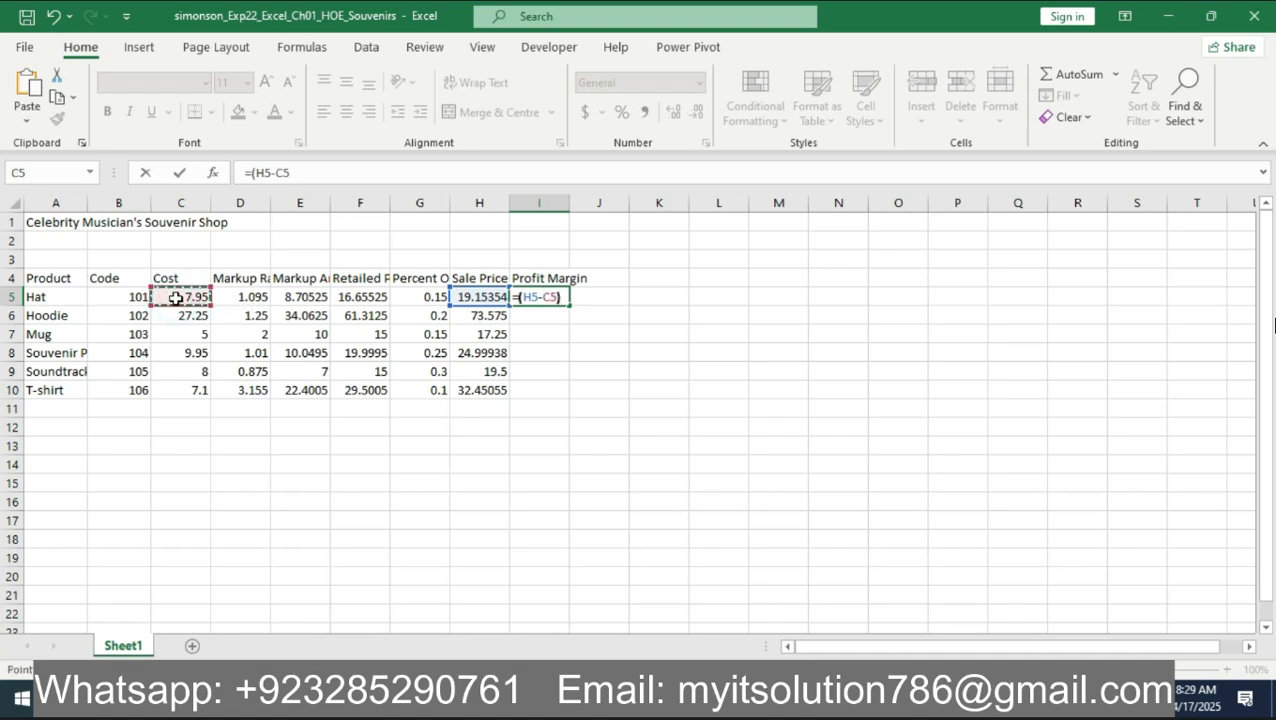
type("/")
left_click(481, 297)
key("Return")
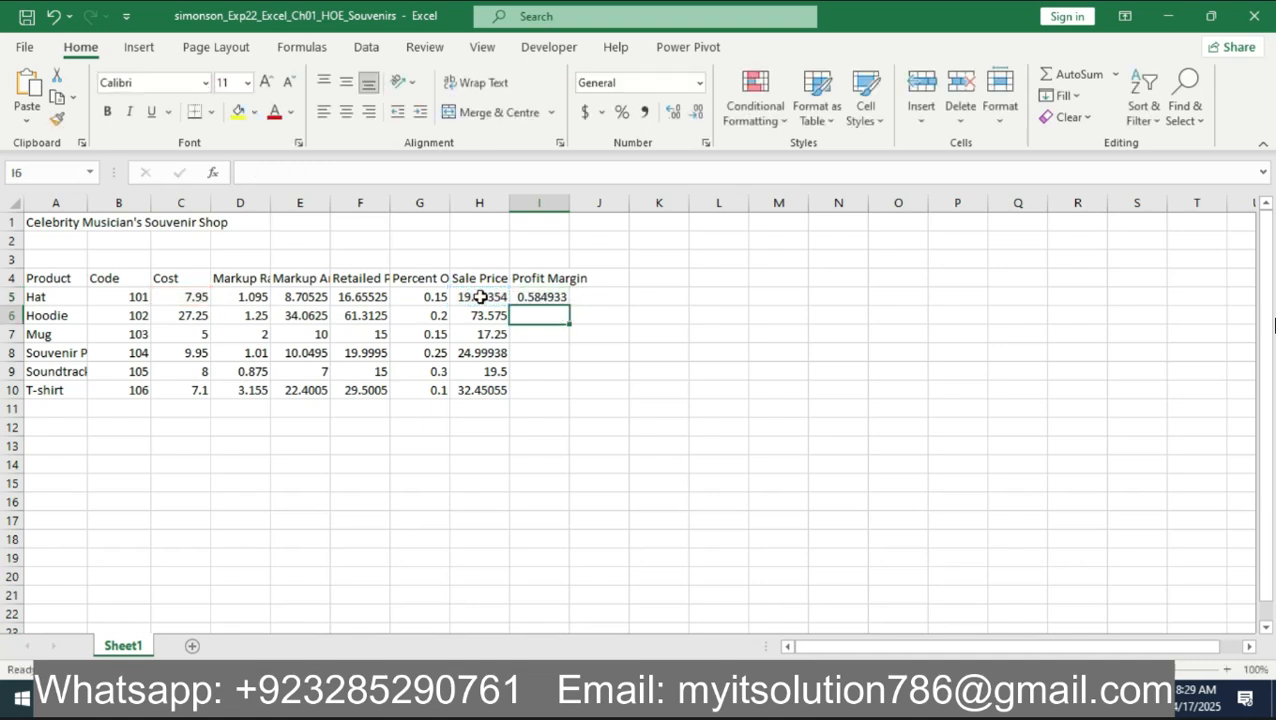
left_click(558, 297)
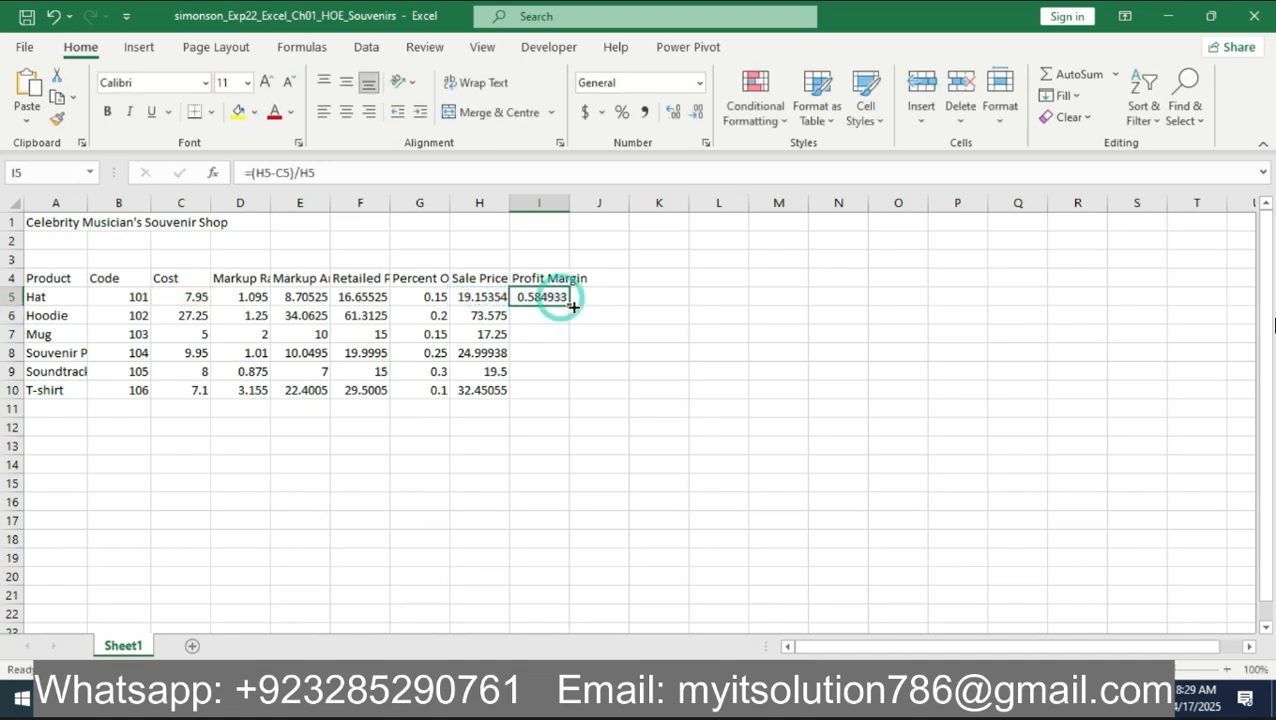
left_click_drag(573, 306, 562, 401)
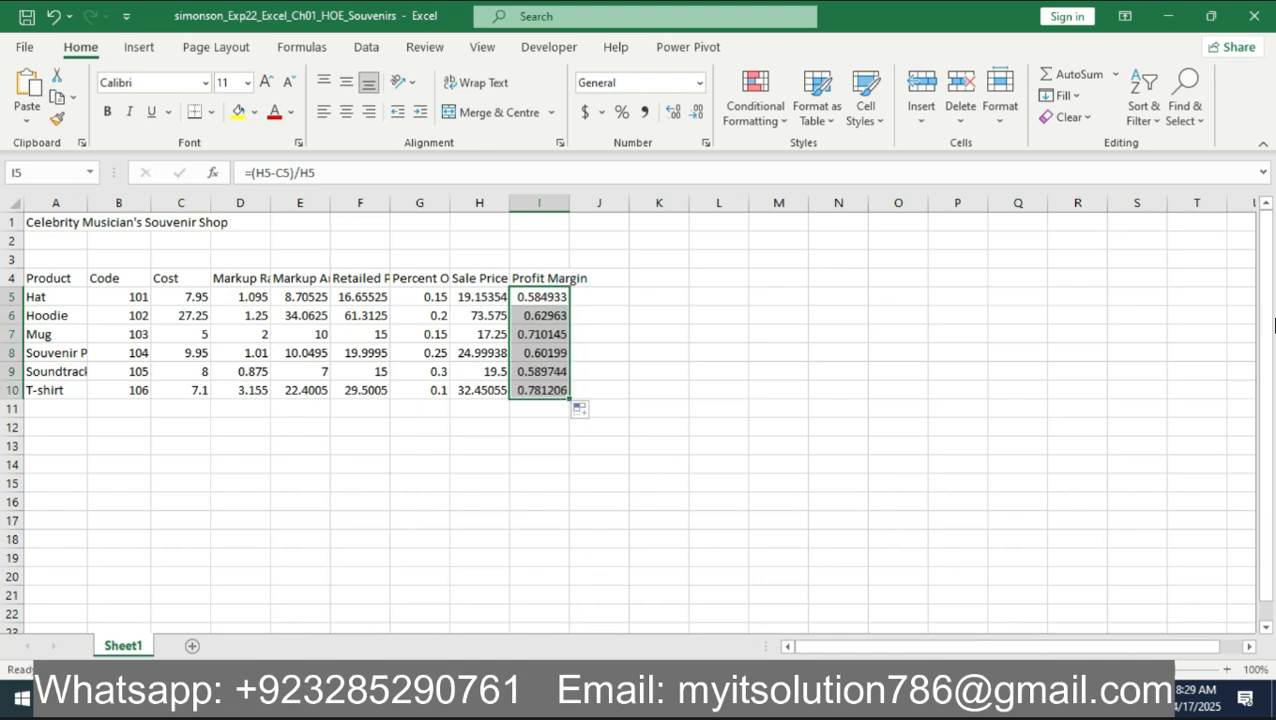
- Switch to the Word instructions, highlight the step 9 text in yellow, and return to the Excel workbook
left_click(566, 697)
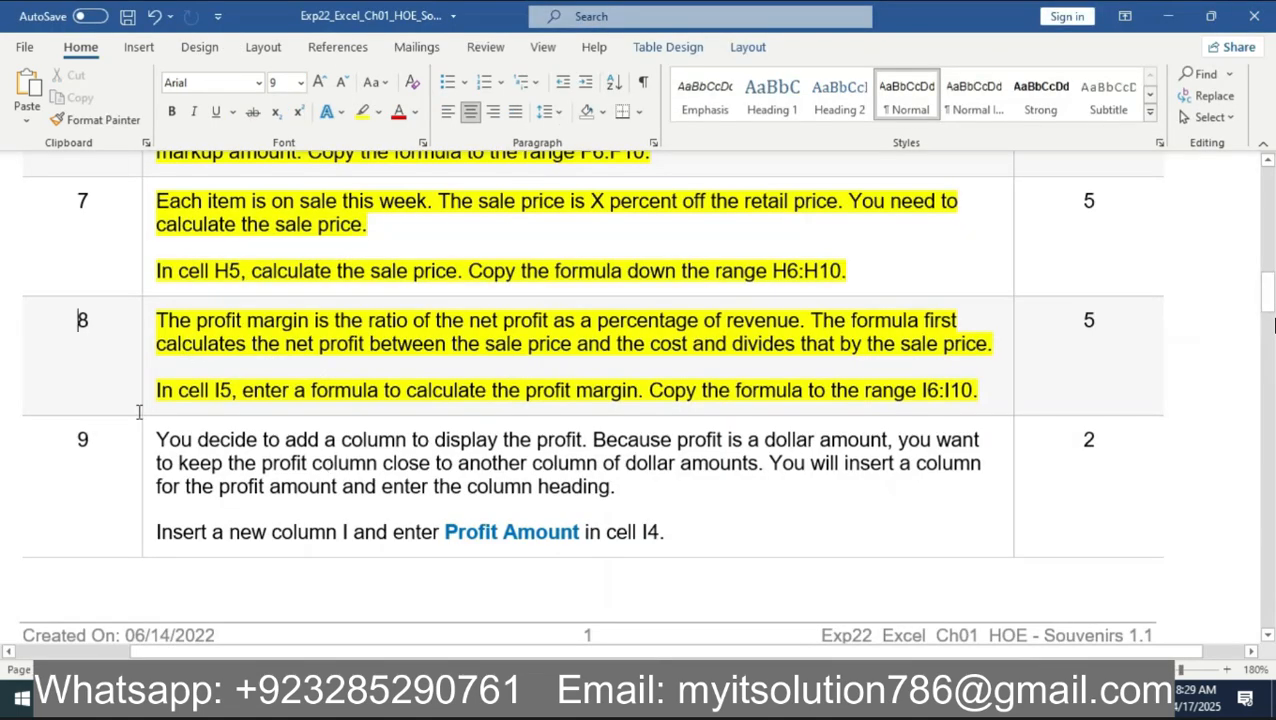
left_click(150, 456)
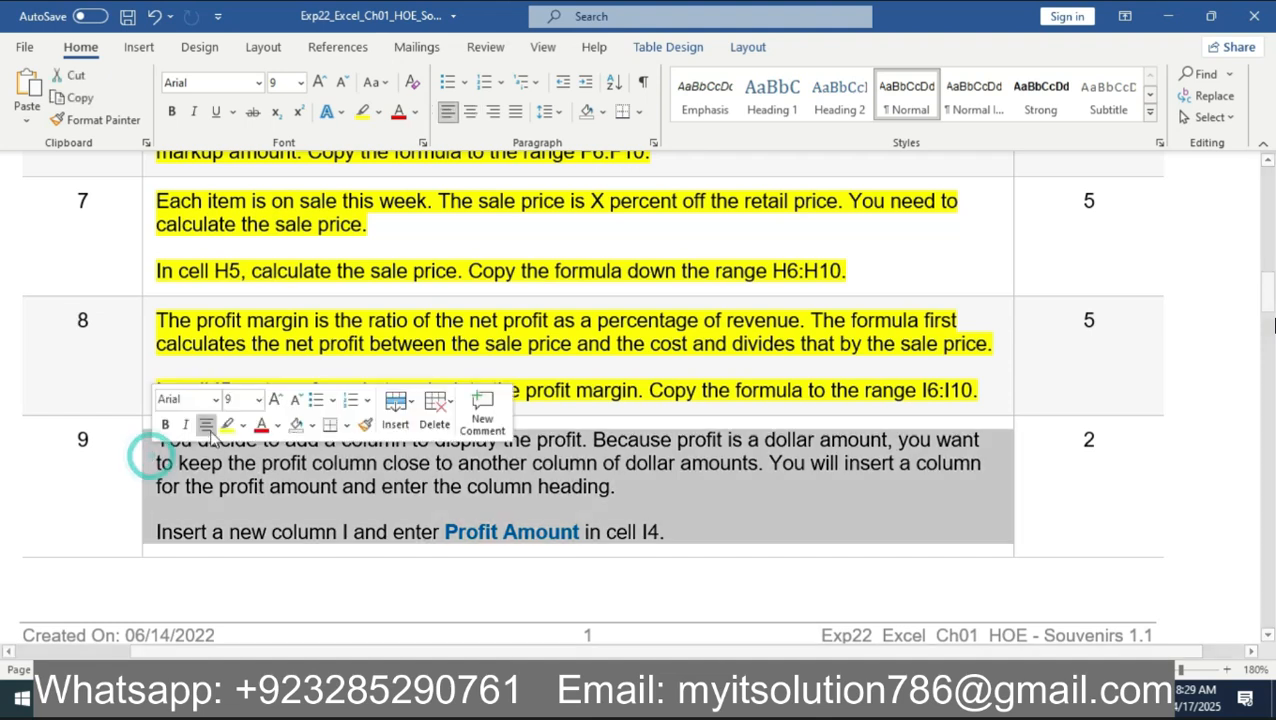
left_click(227, 424)
left_click(78, 486)
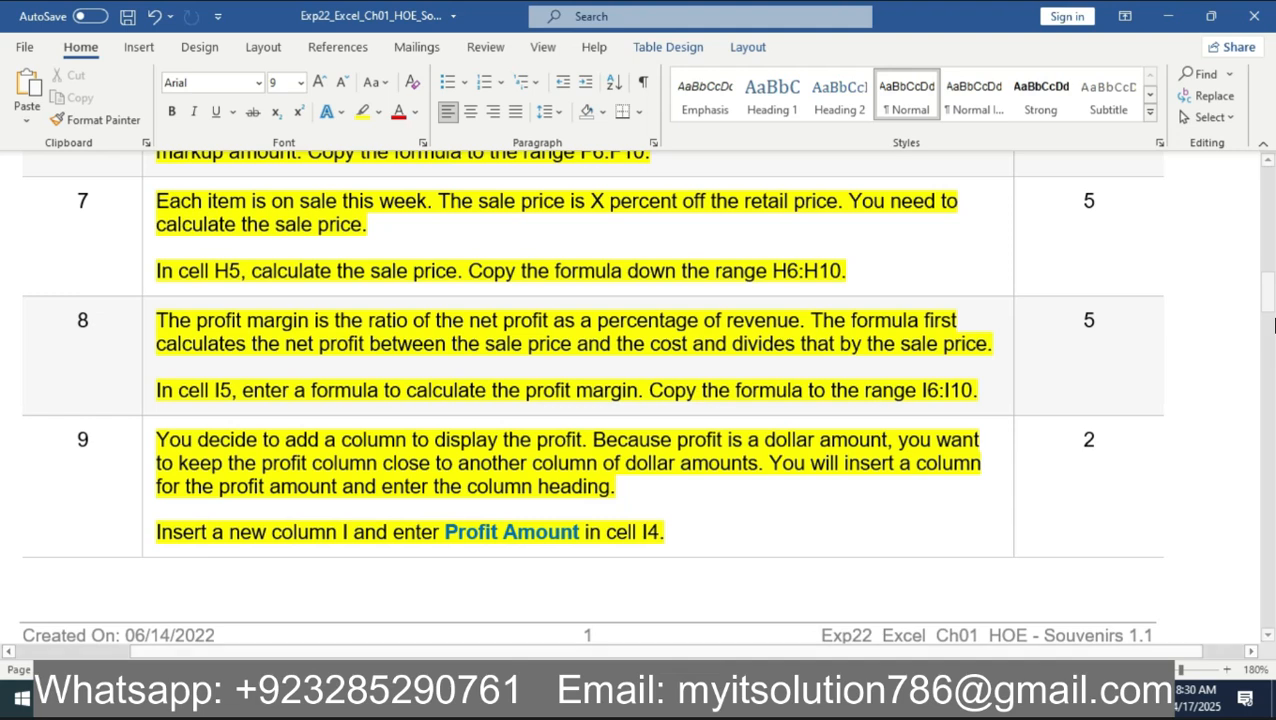
mouse_move(612, 698)
left_click(612, 602)
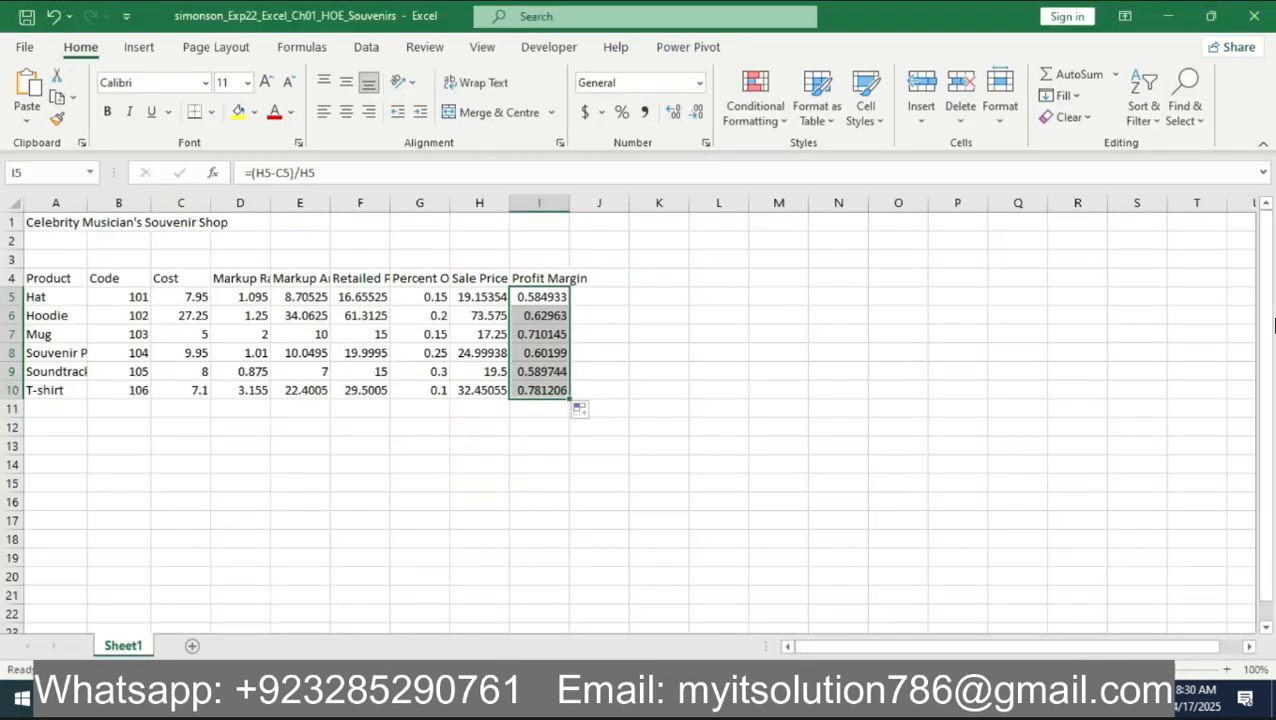
left_click(530, 274)
right_click(531, 280)
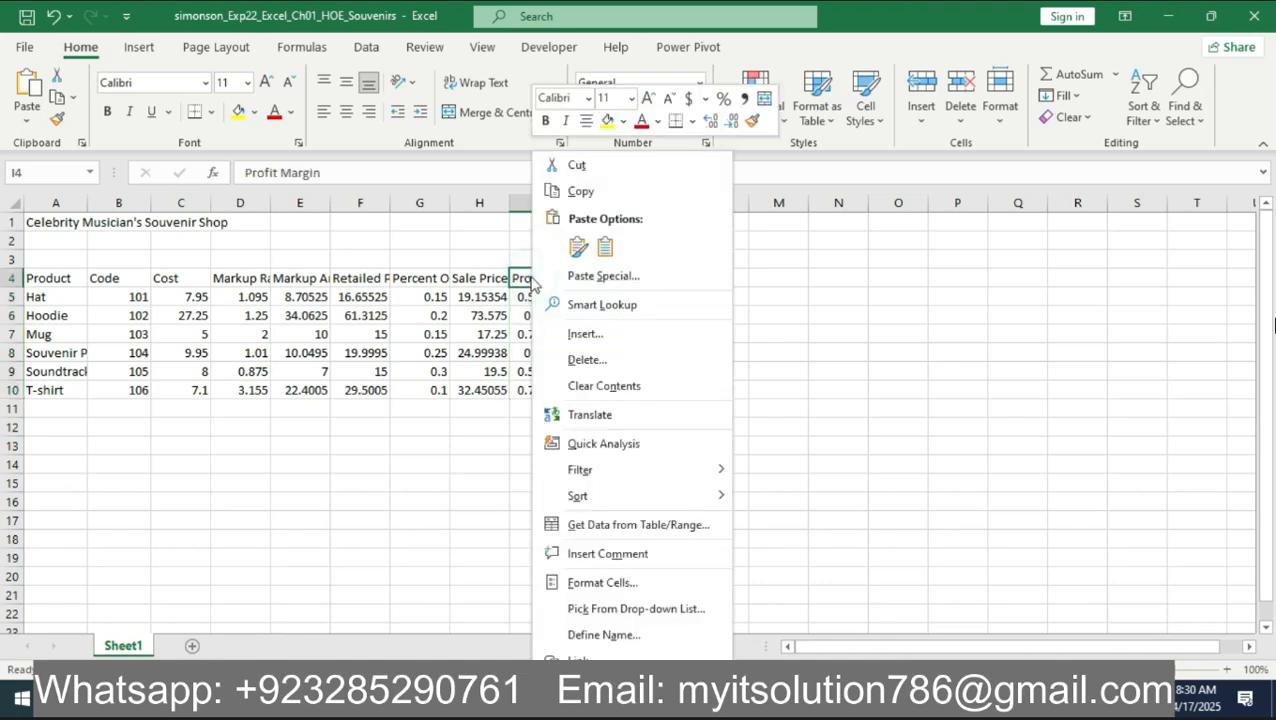
left_click(514, 202)
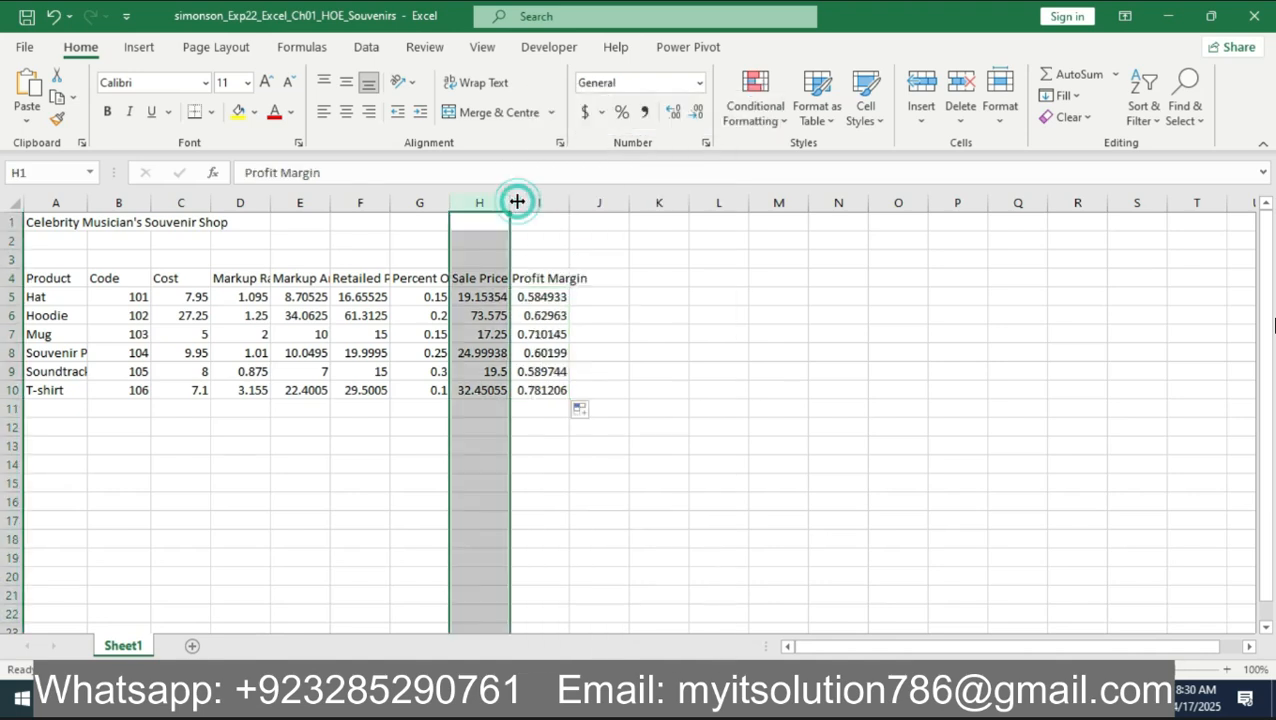
right_click(517, 202)
left_click(790, 223)
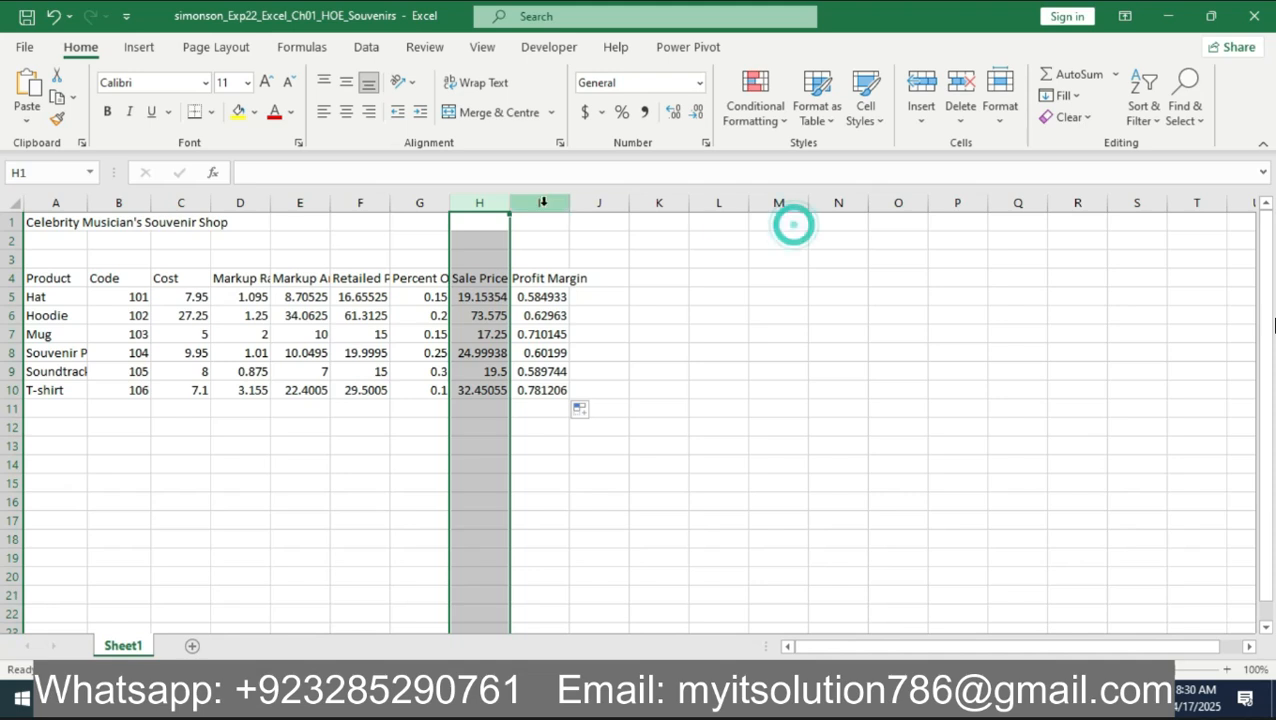
- Insert a new column I before the Profit Margin column
left_click(542, 202)
right_click(541, 201)
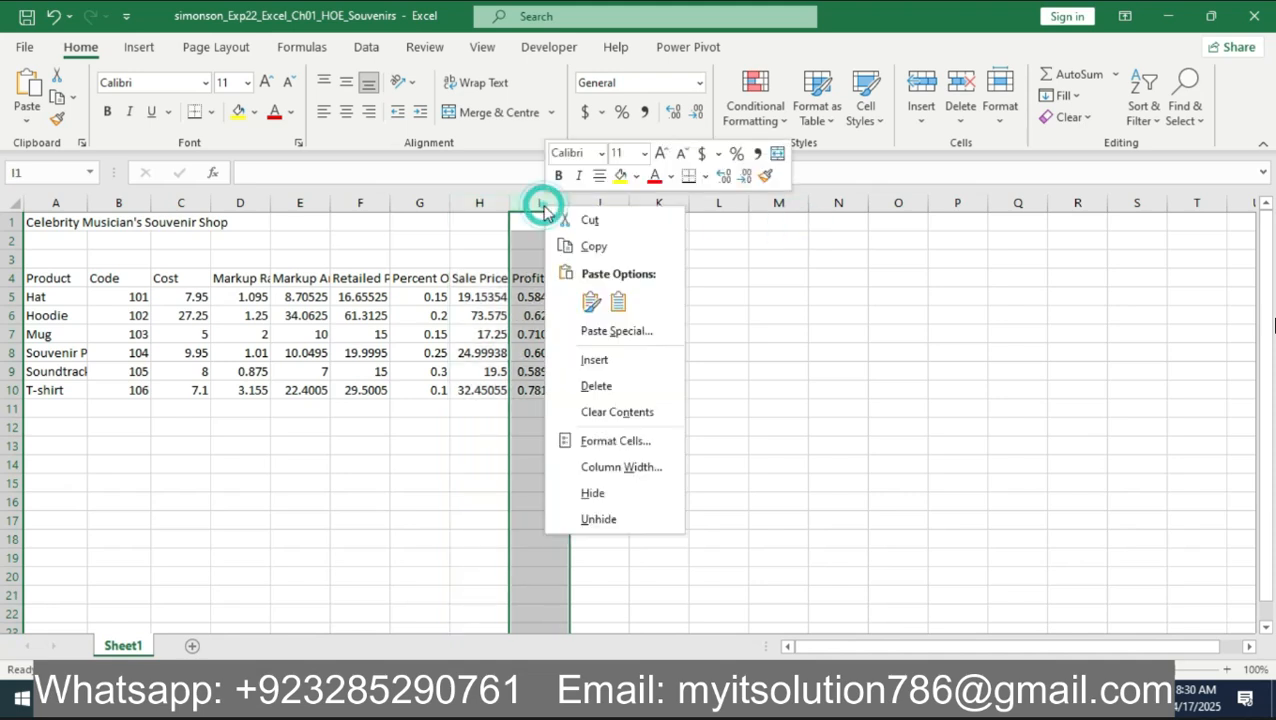
left_click(653, 366)
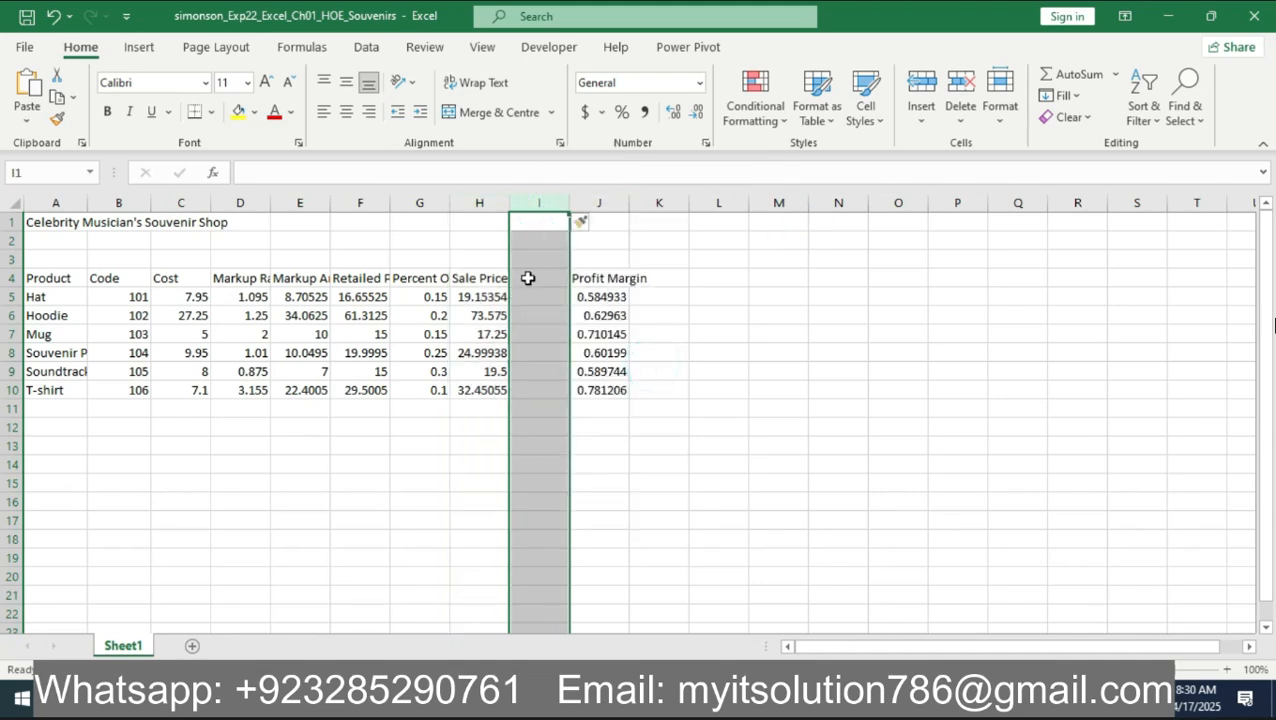
- Enter the heading Profit Amount in cell I4
left_click(528, 278)
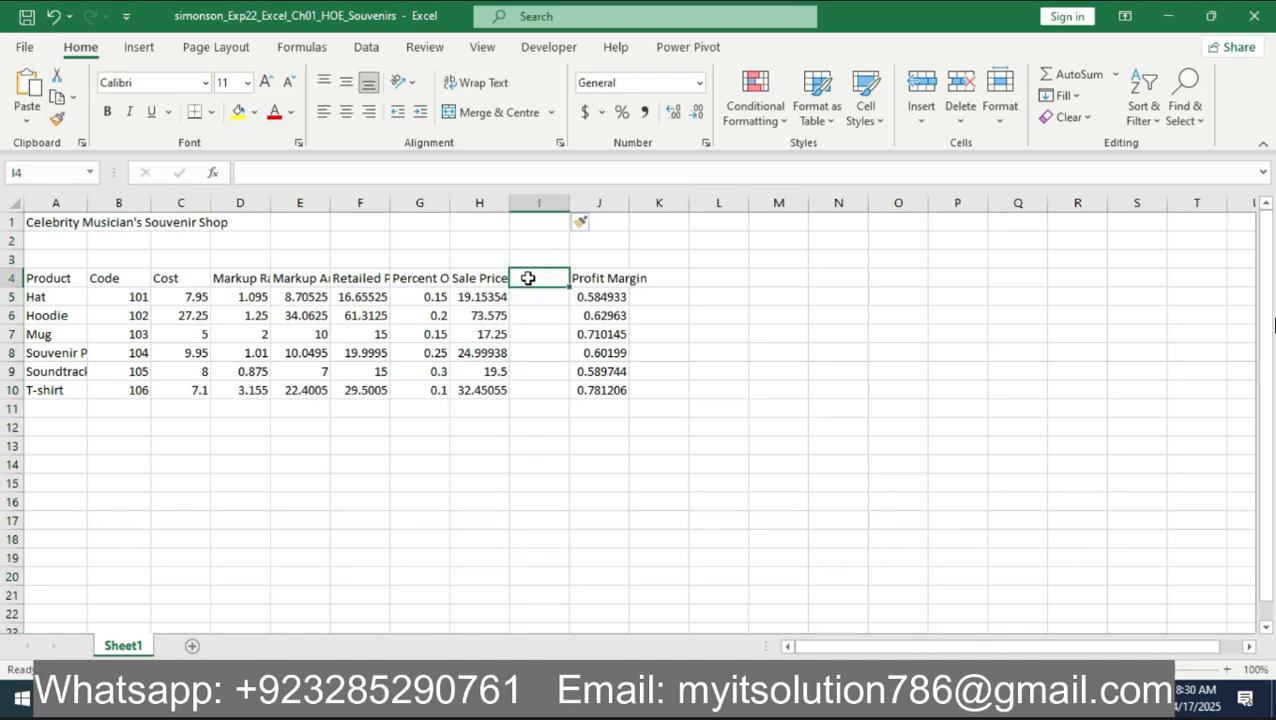
type("Profit")
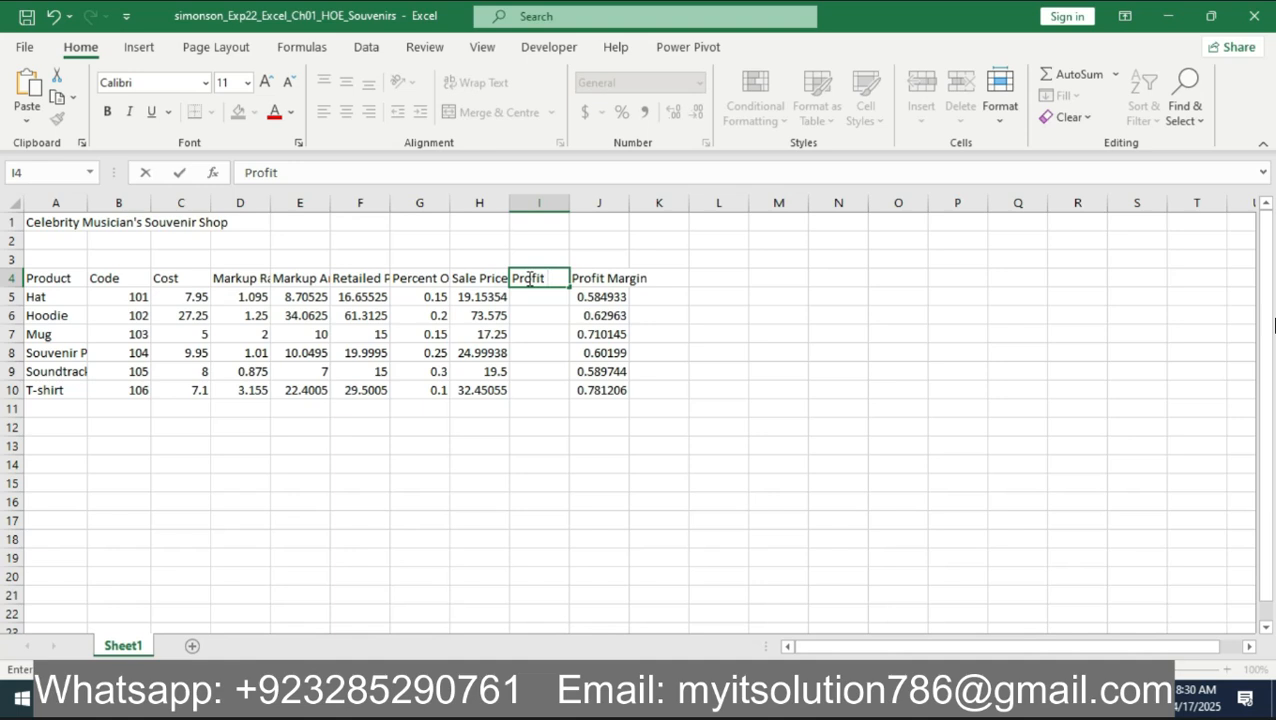
type(" Amo")
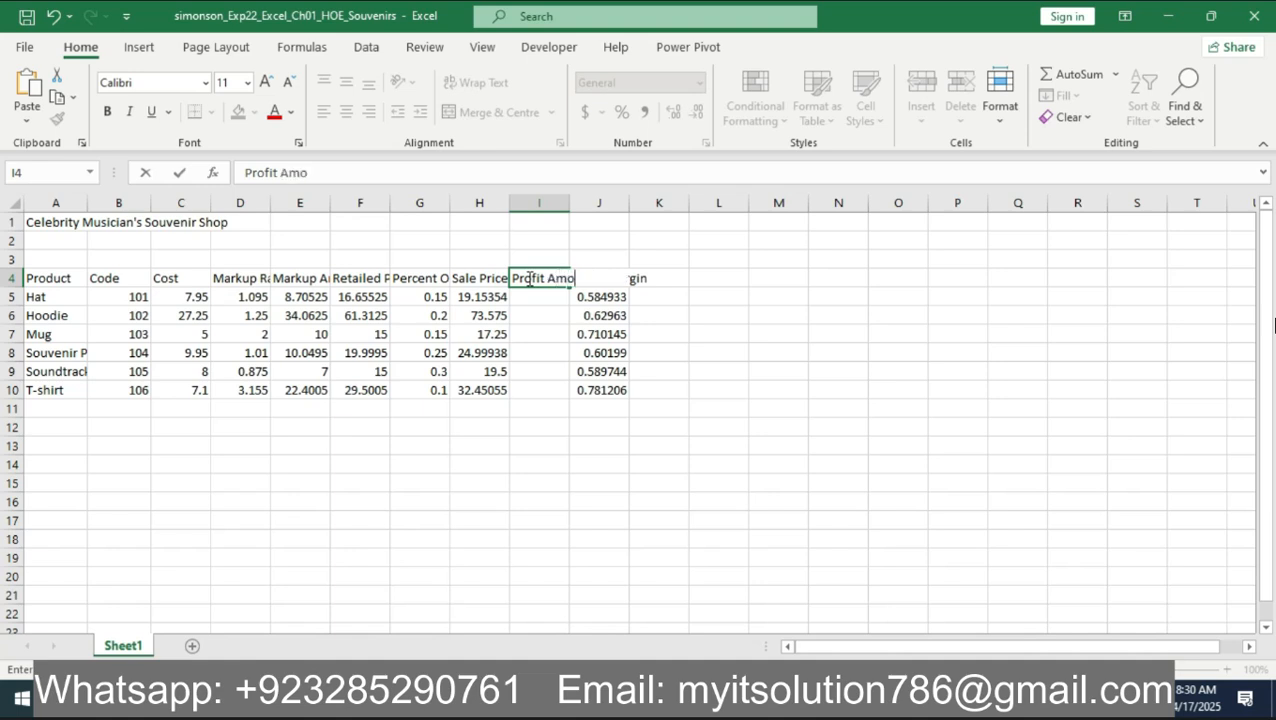
type("unt")
key("Return")
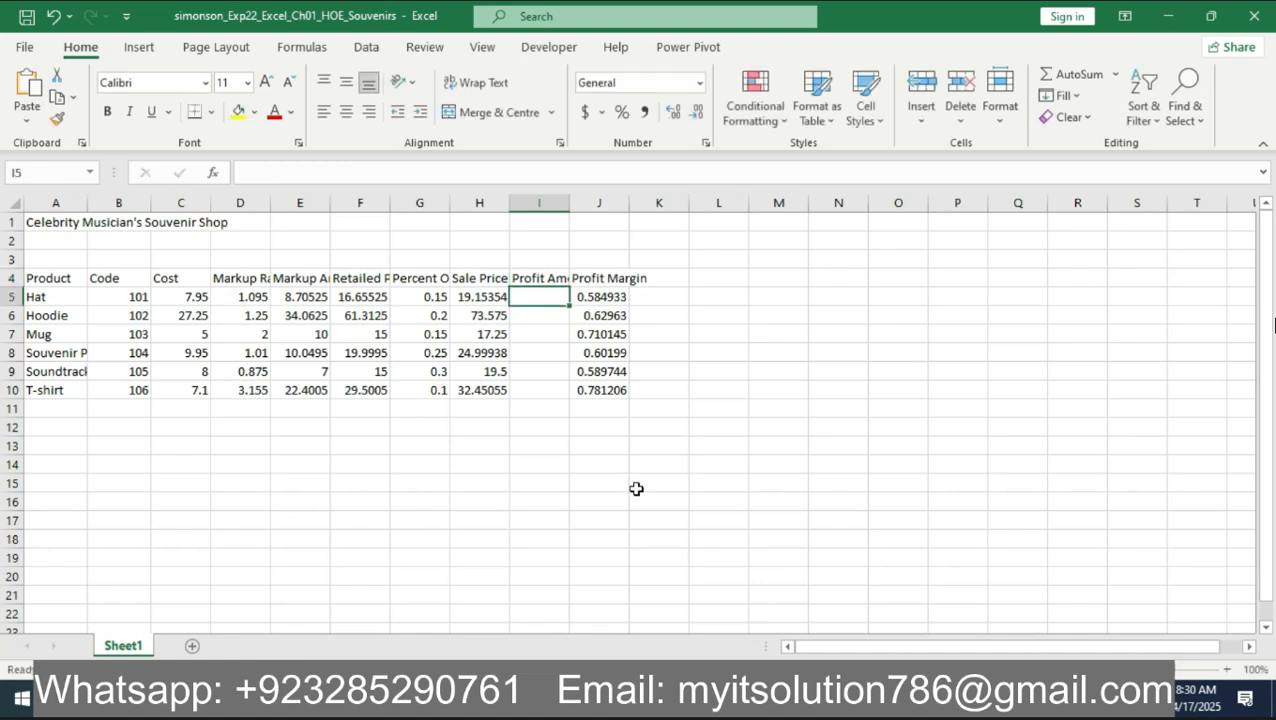
- Switch to the Word instructions and highlight the step 10 text in bright green
left_click(567, 700)
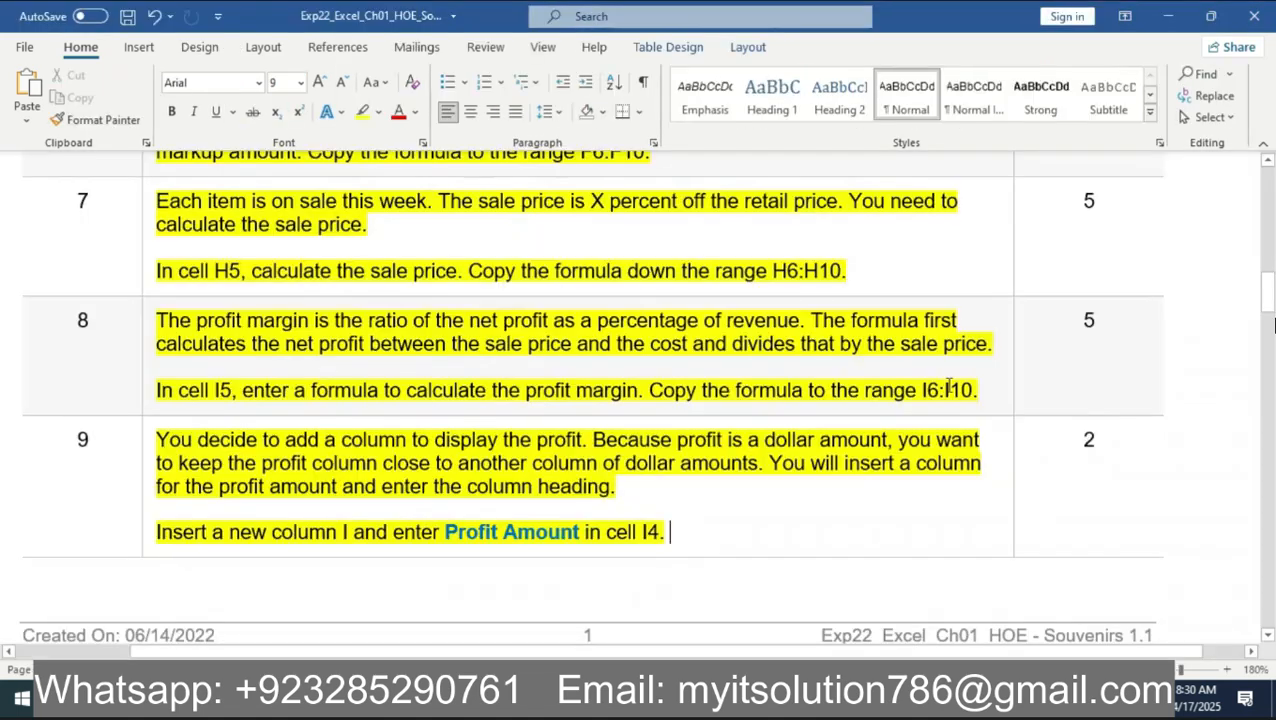
left_click_drag(1272, 297, 1272, 322)
left_click(147, 298)
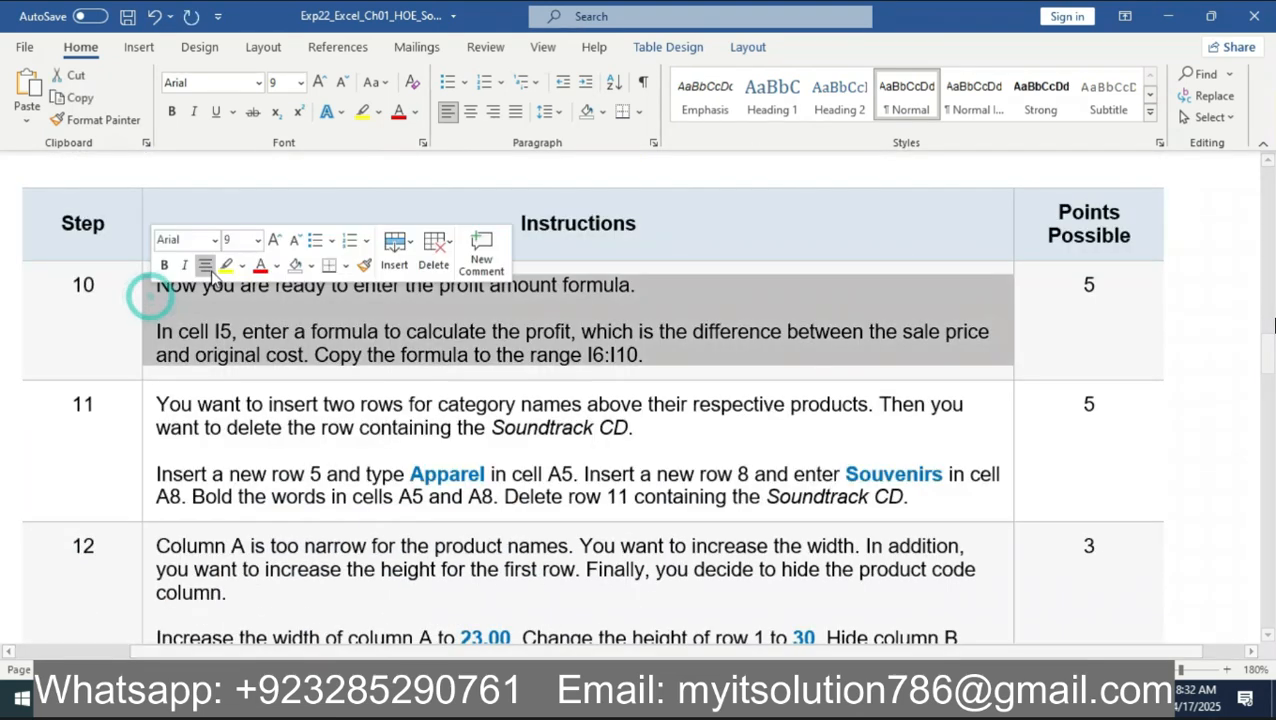
left_click(238, 266)
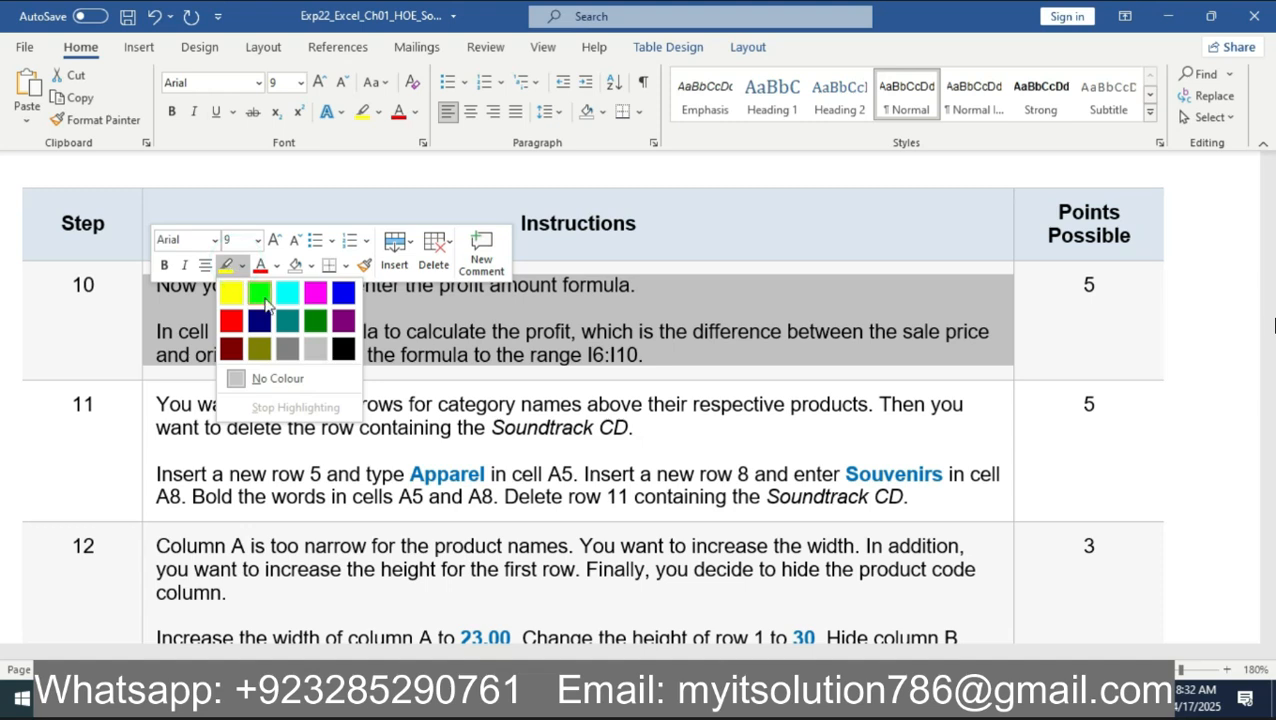
left_click(259, 291)
left_click(89, 302)
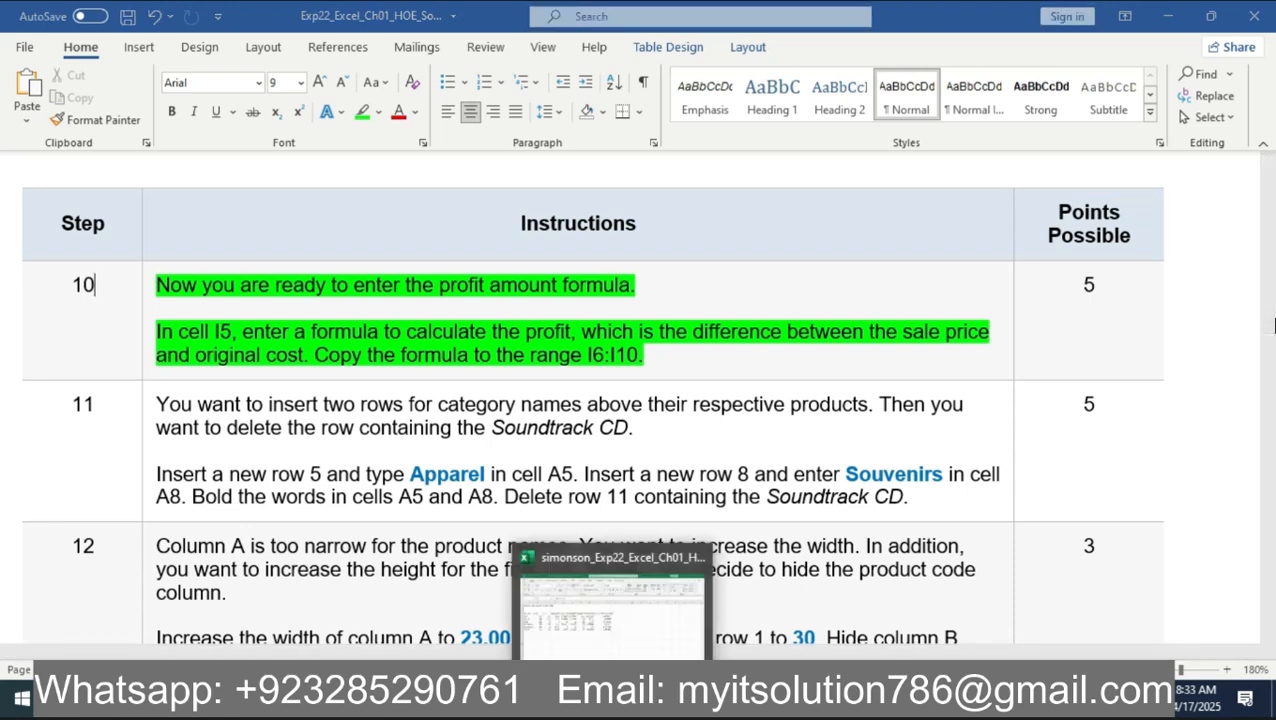
- In the Excel workbook, enter =H5-G5 in cell I5 under Profit Amount and copy the formula to I6:I10
left_click(612, 698)
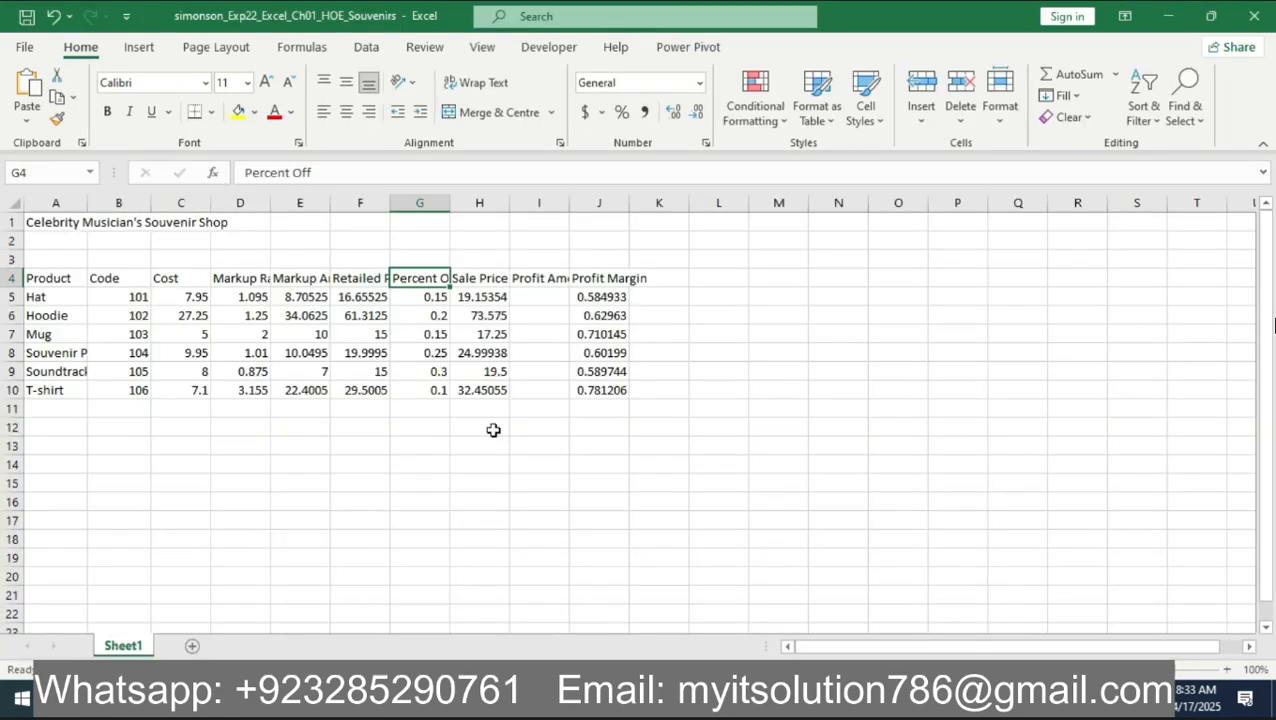
left_click(531, 297)
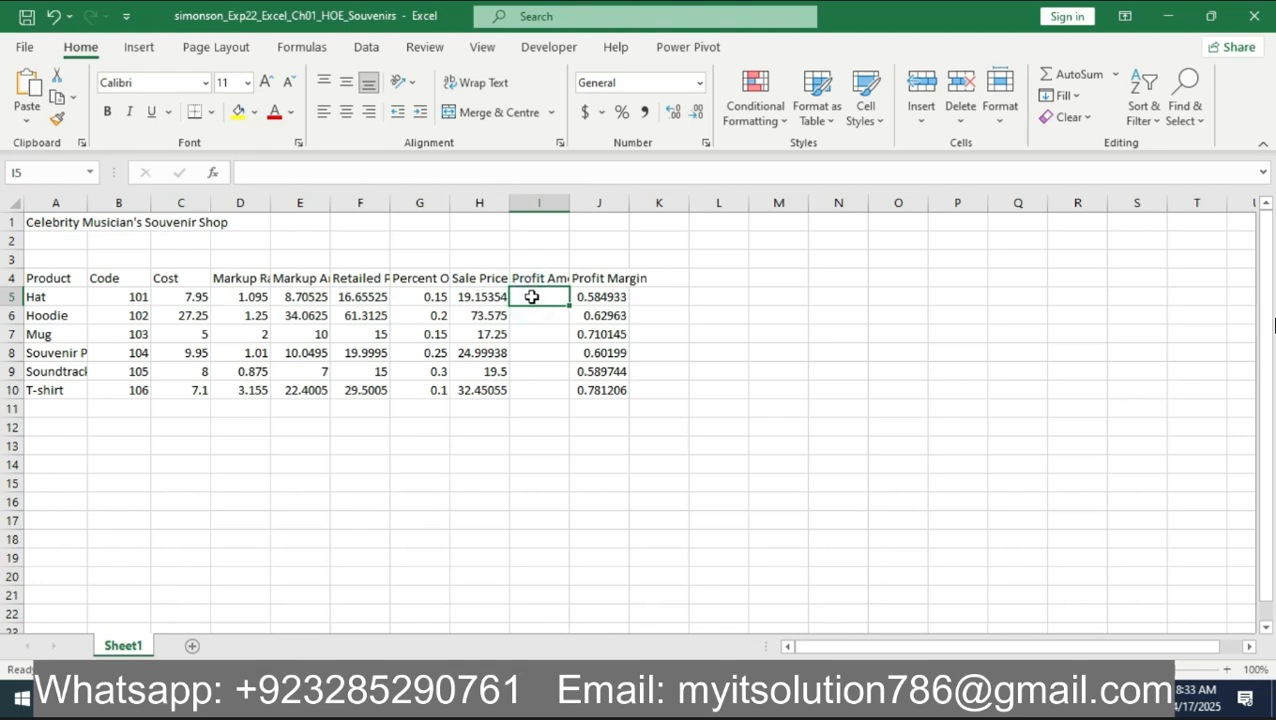
type("=")
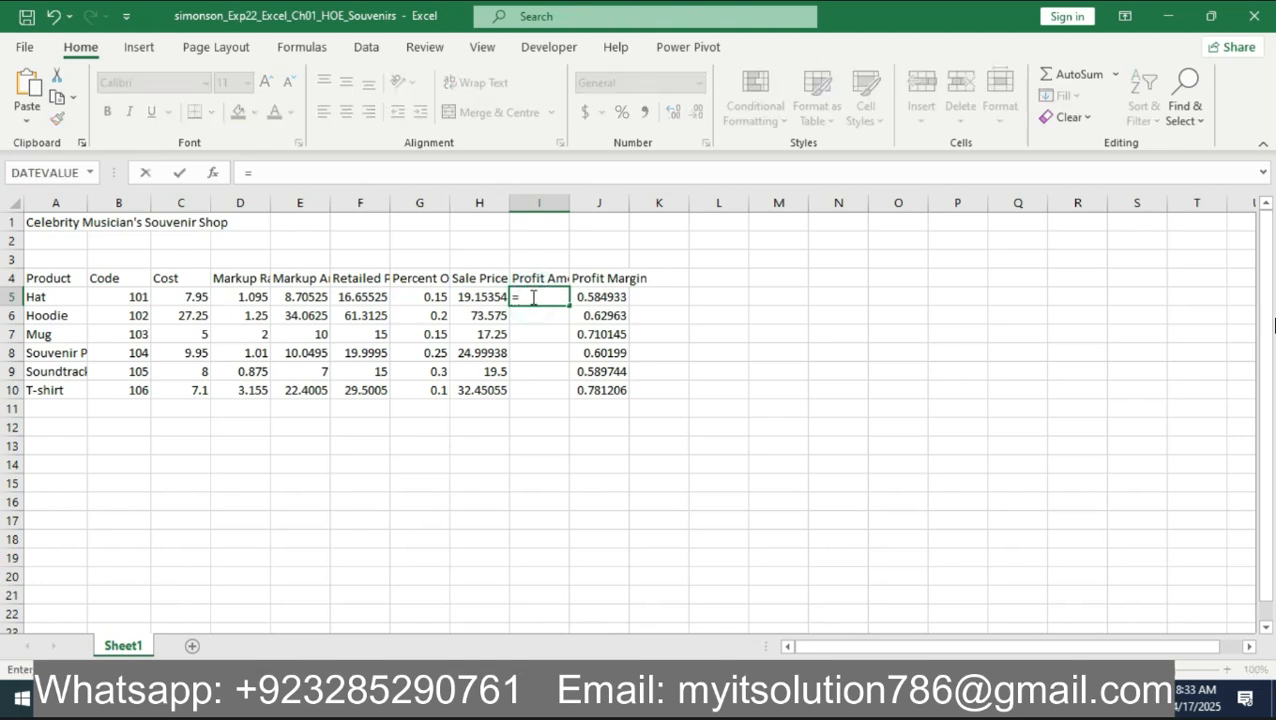
left_click(470, 302)
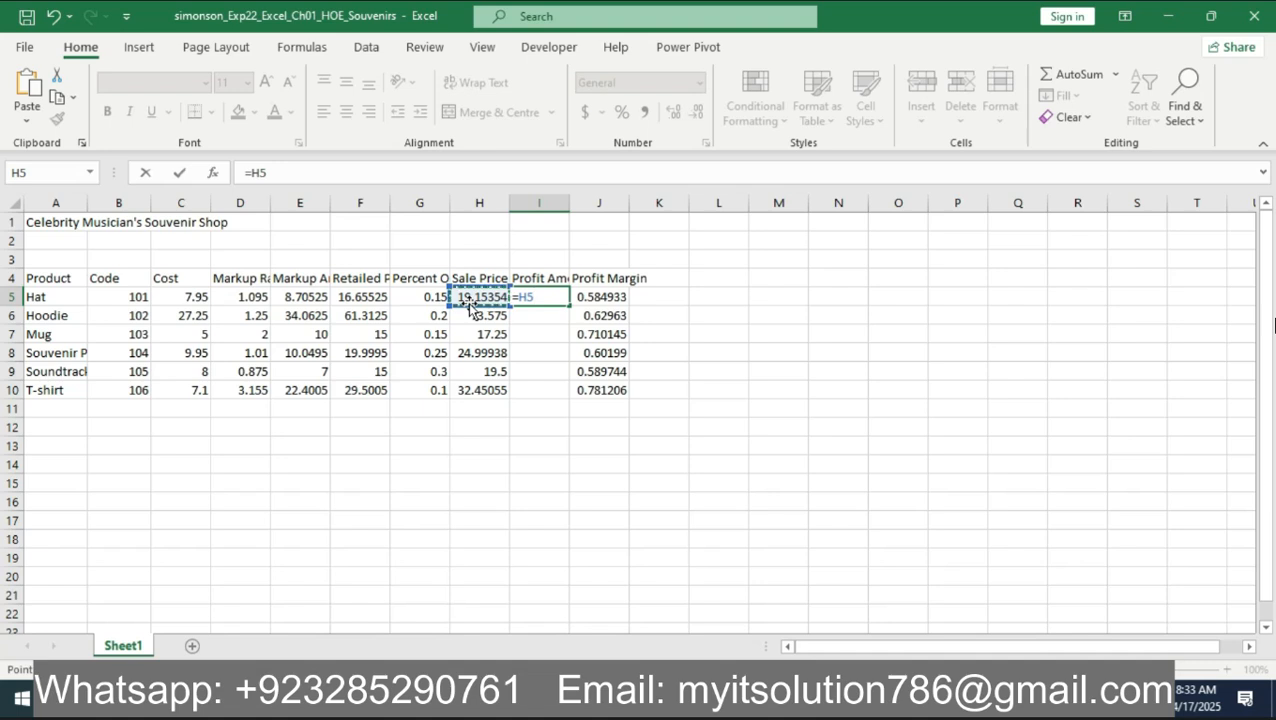
type("-")
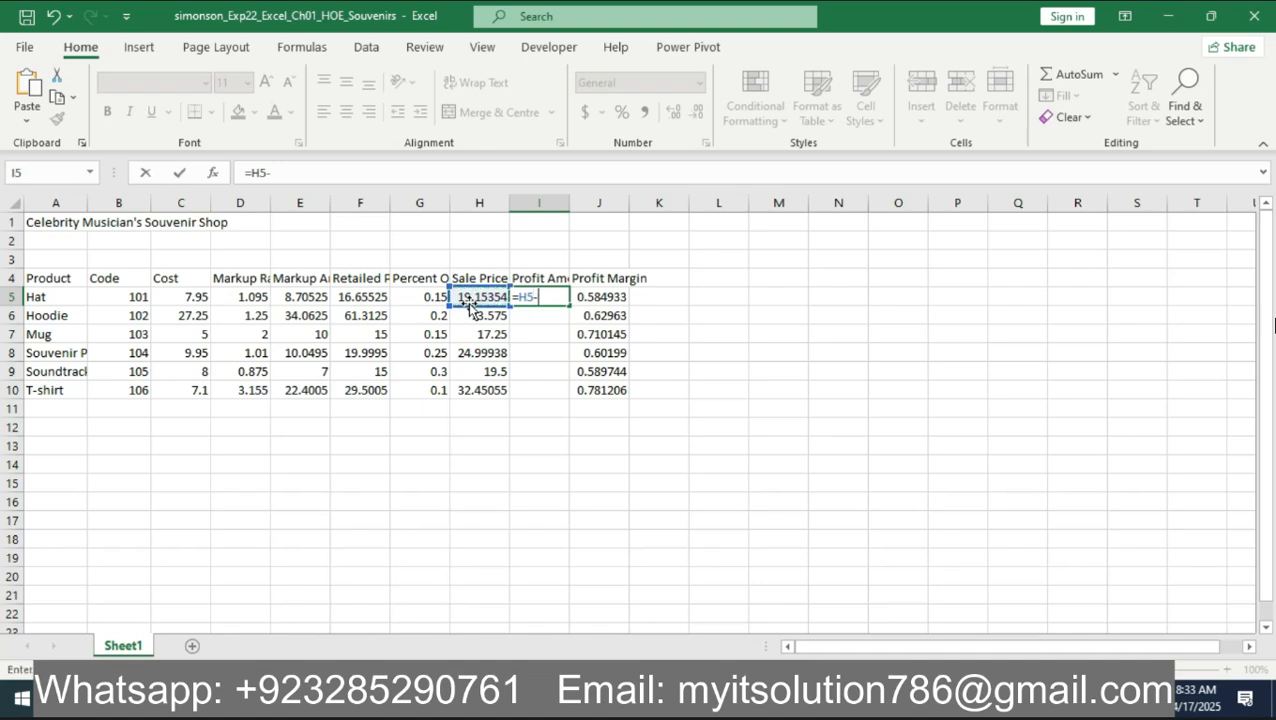
left_click(407, 294)
key("Return")
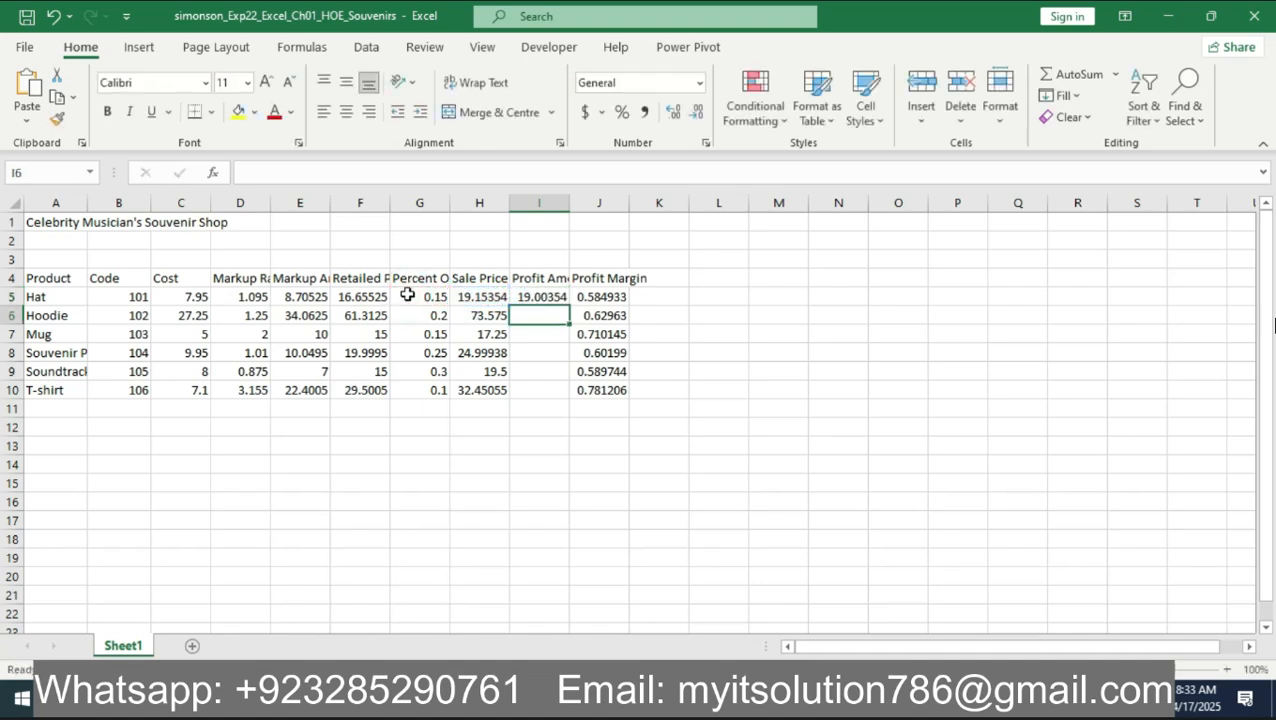
left_click(555, 297)
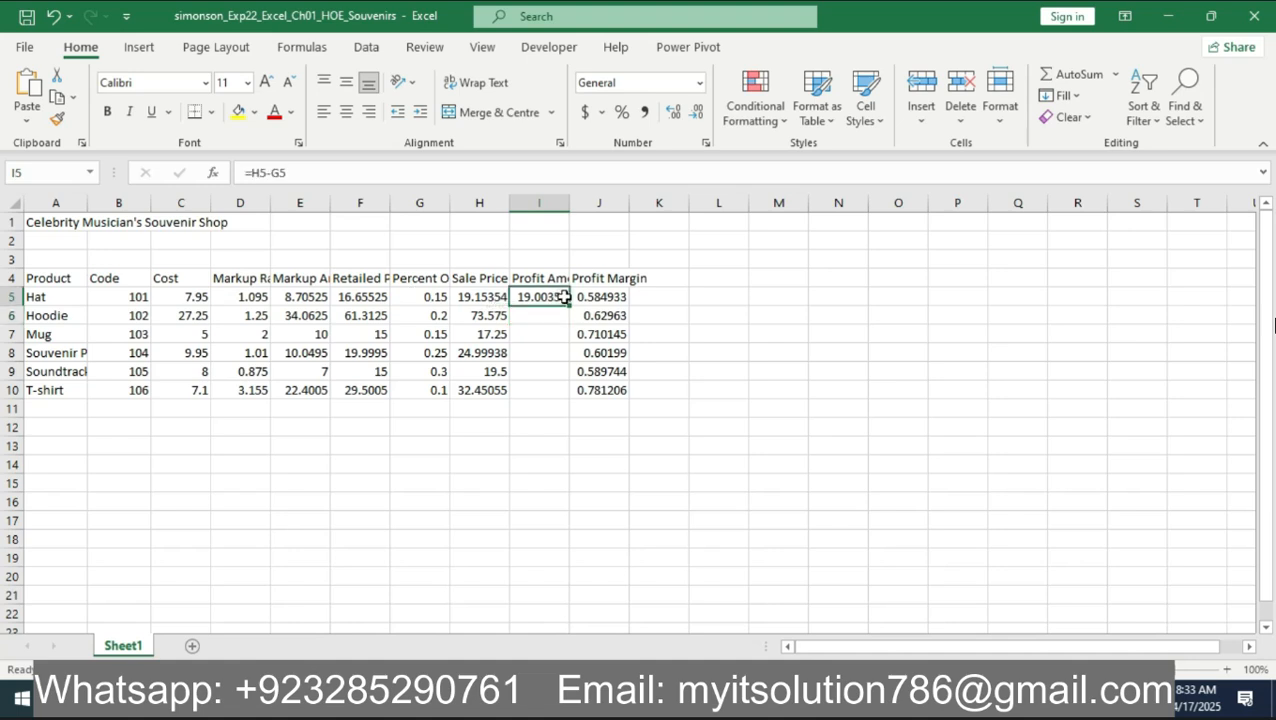
left_click_drag(567, 301, 572, 402)
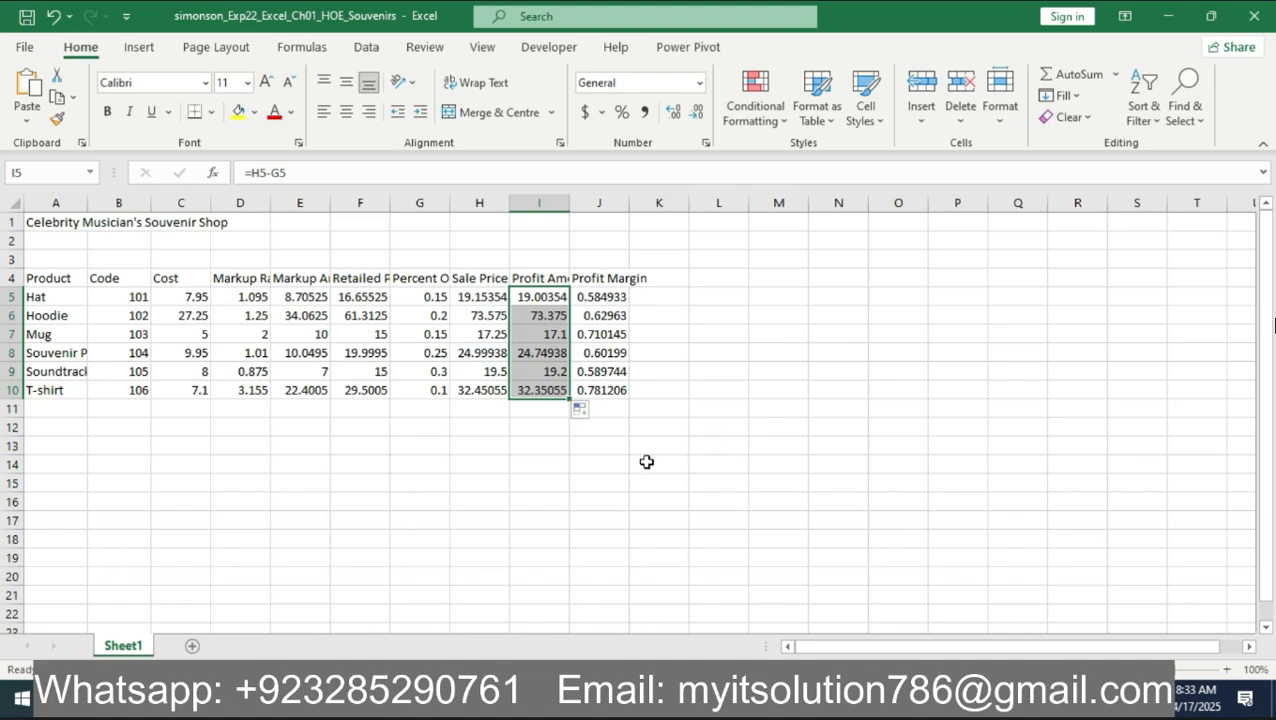
left_click(534, 456)
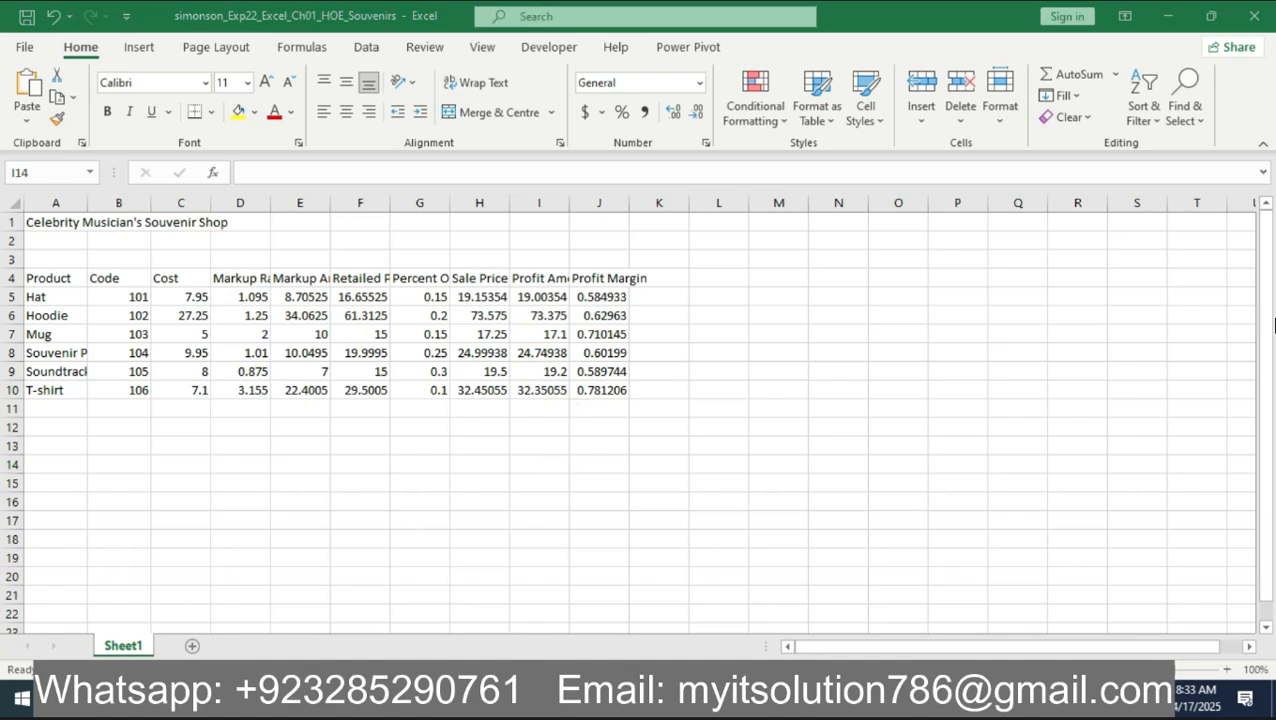
- Consult step 11 in the Word instructions, and in the Excel workbook insert a new row 5 above the Hat row
key("alt+Tab")
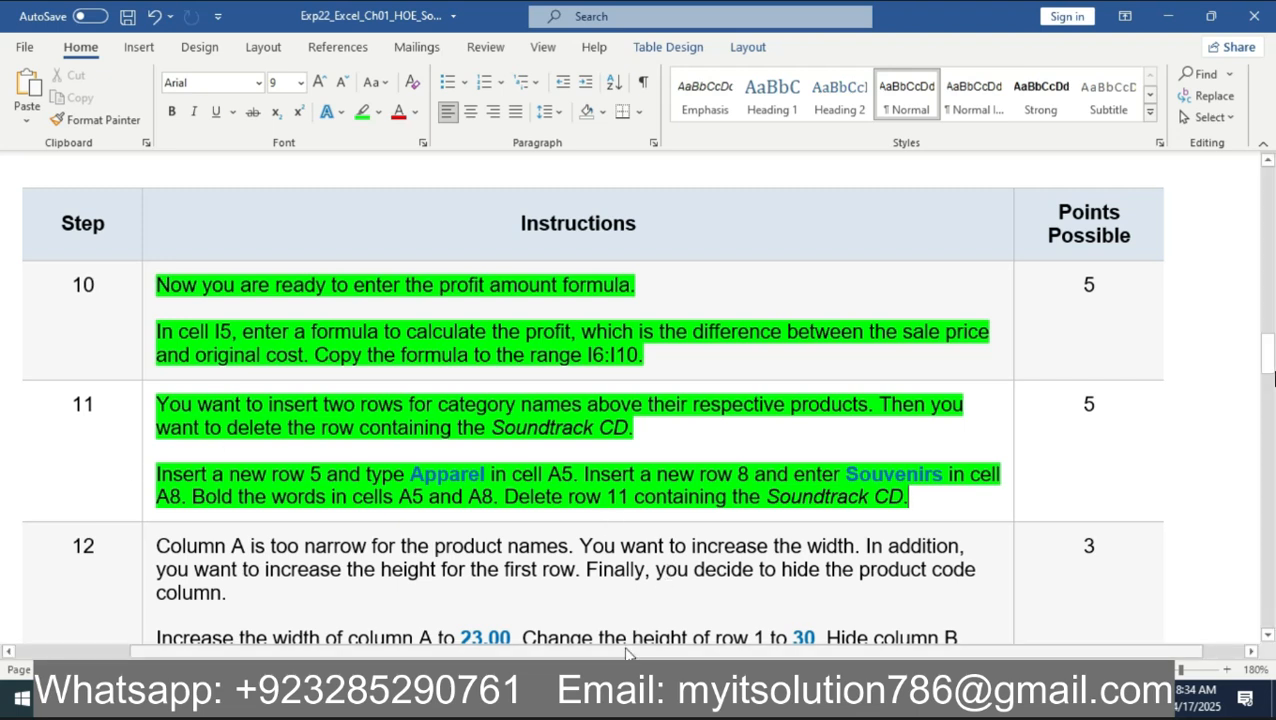
left_click(612, 697)
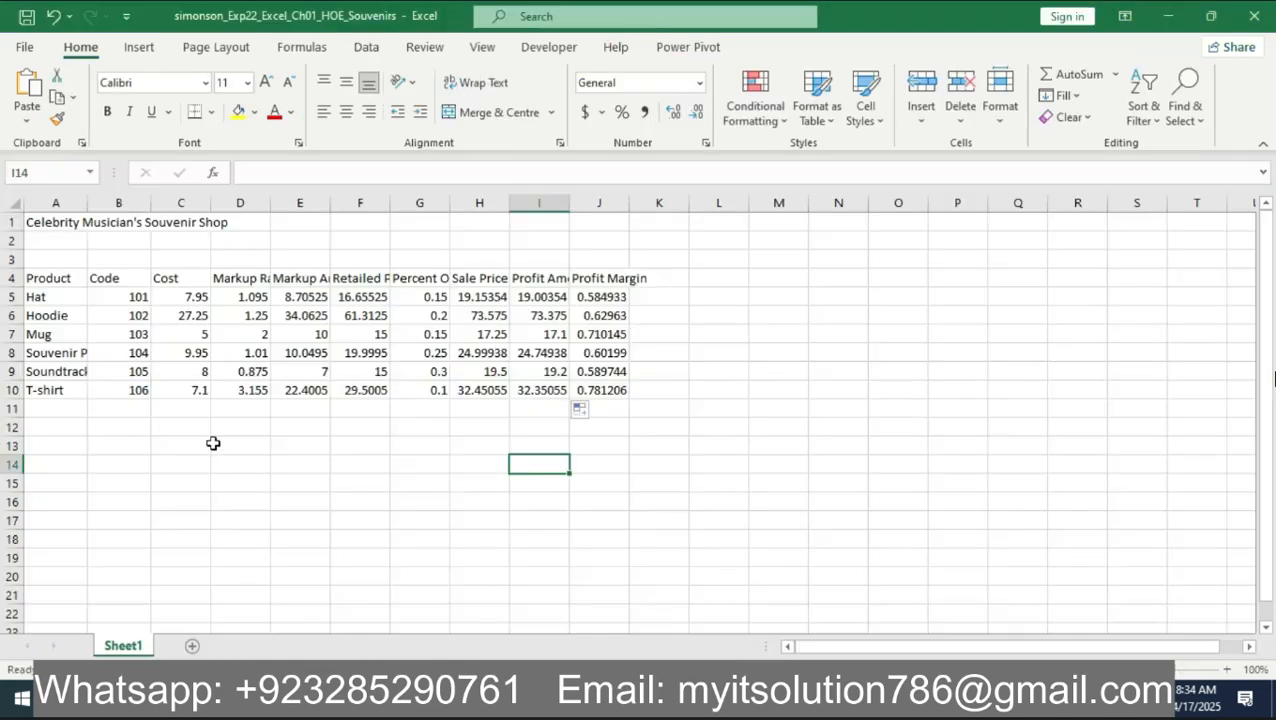
left_click(10, 297)
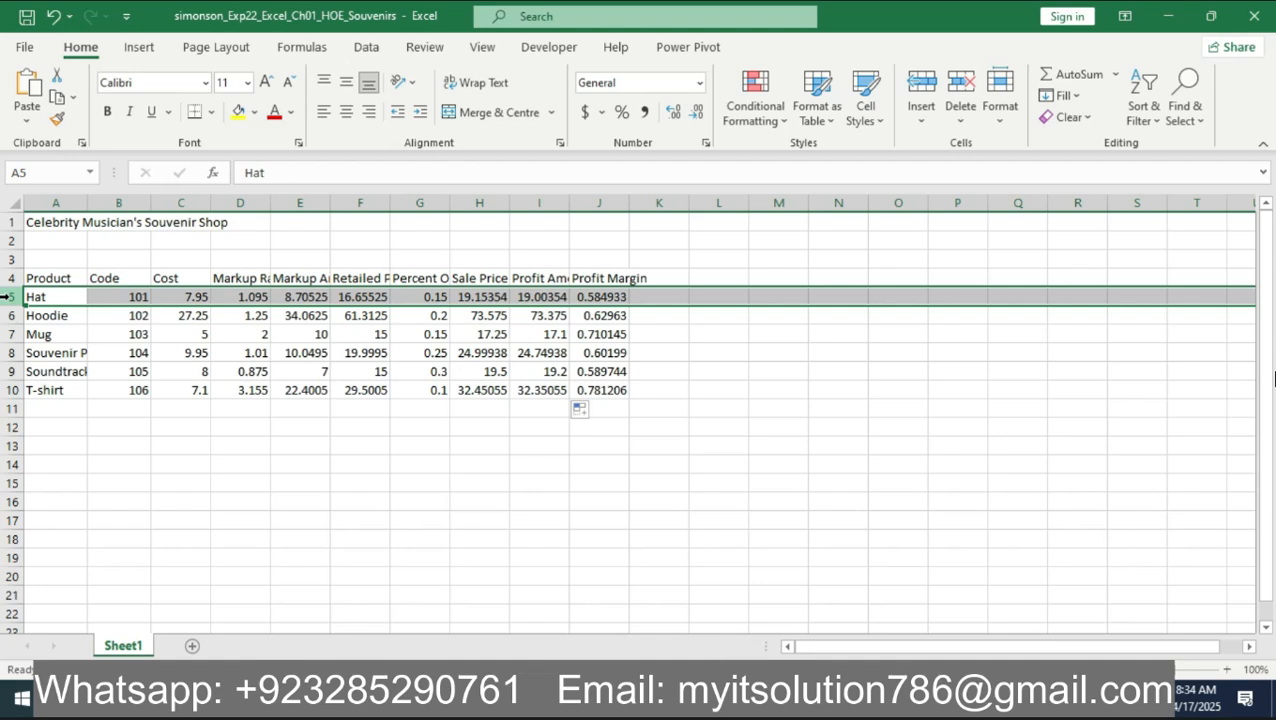
right_click(10, 297)
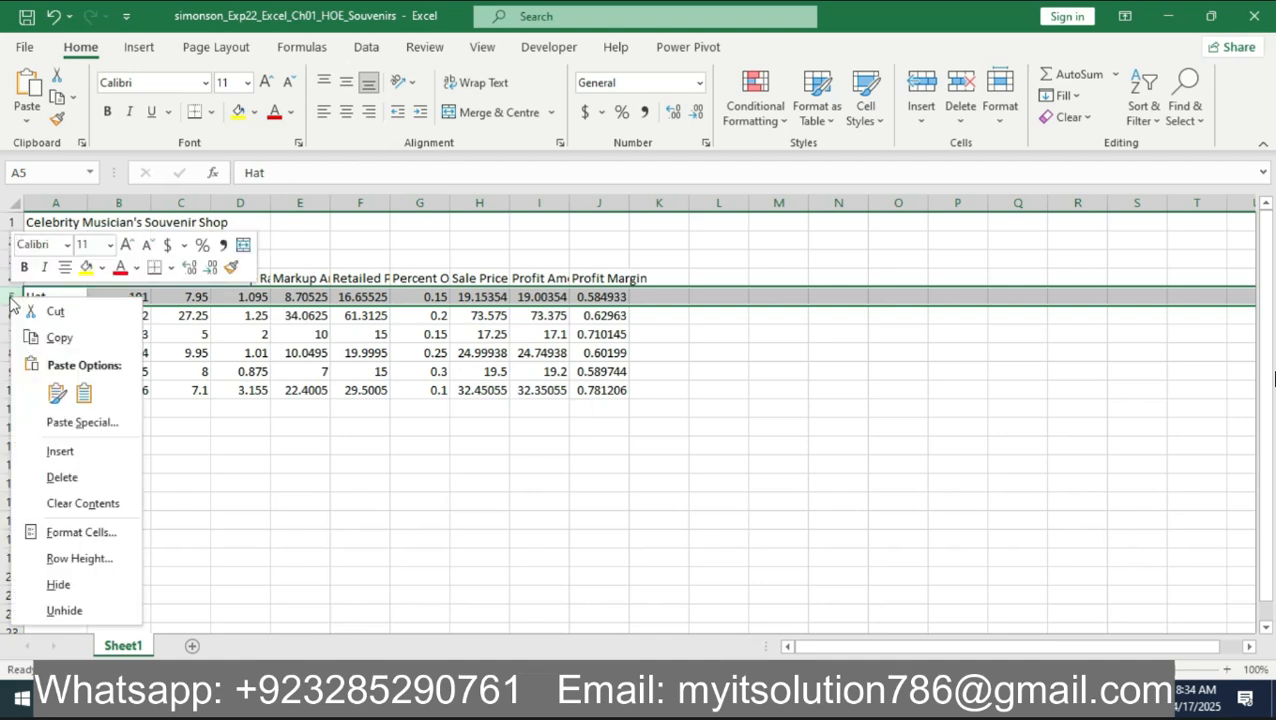
left_click(92, 454)
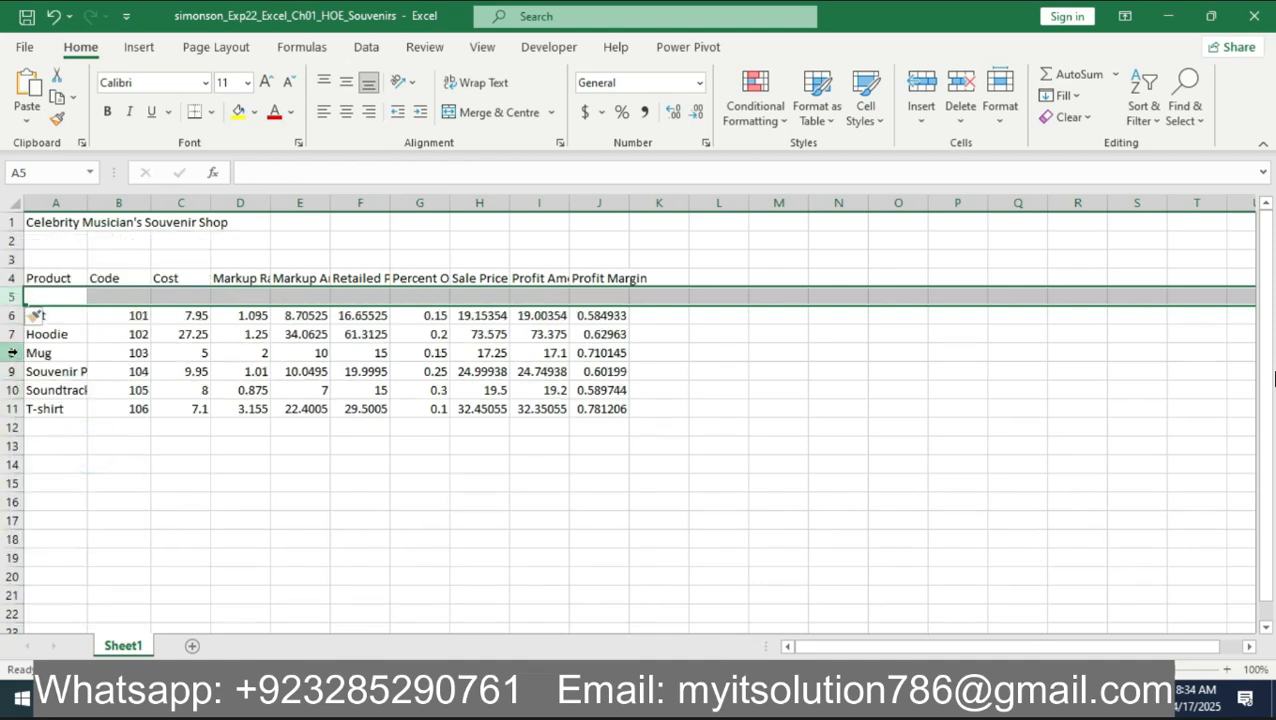
- Insert a new row 8 above the Mug row
left_click(12, 352)
right_click(12, 352)
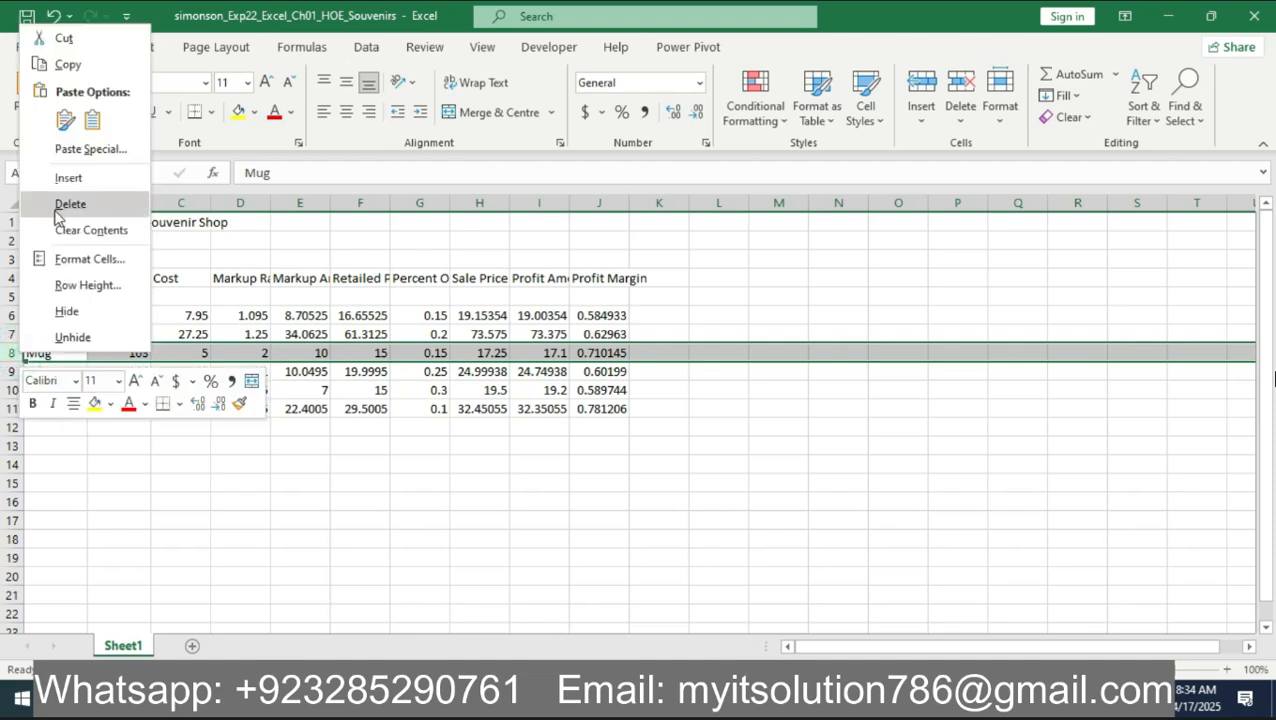
left_click(68, 178)
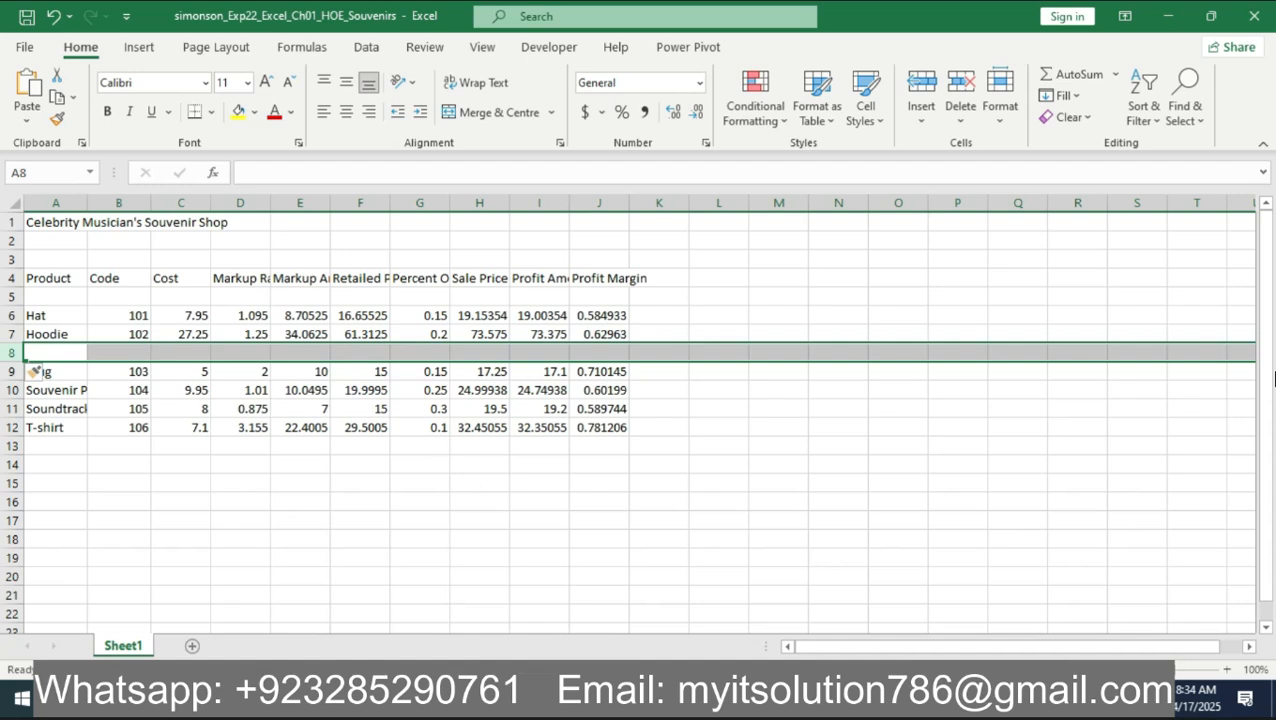
- Copy the word Apparel from step 11 of the Word instructions into cell A5 of the Excel worksheet
left_click(566, 699)
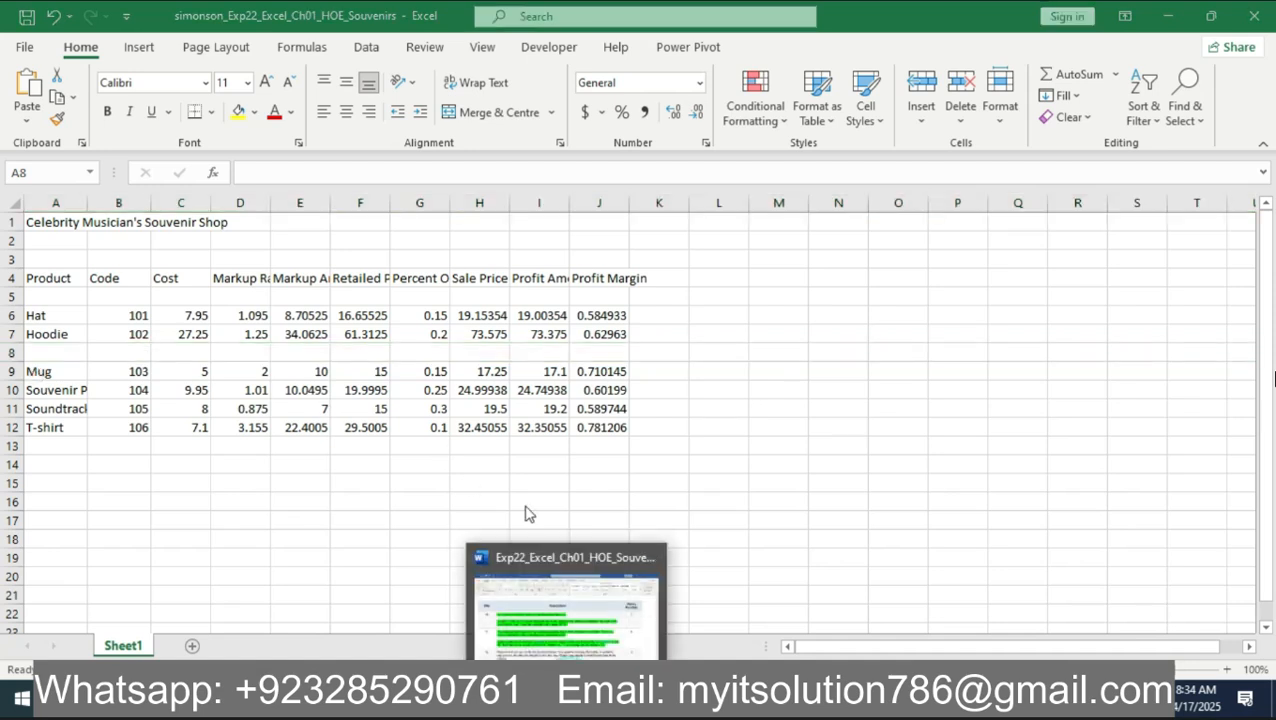
left_click(570, 604)
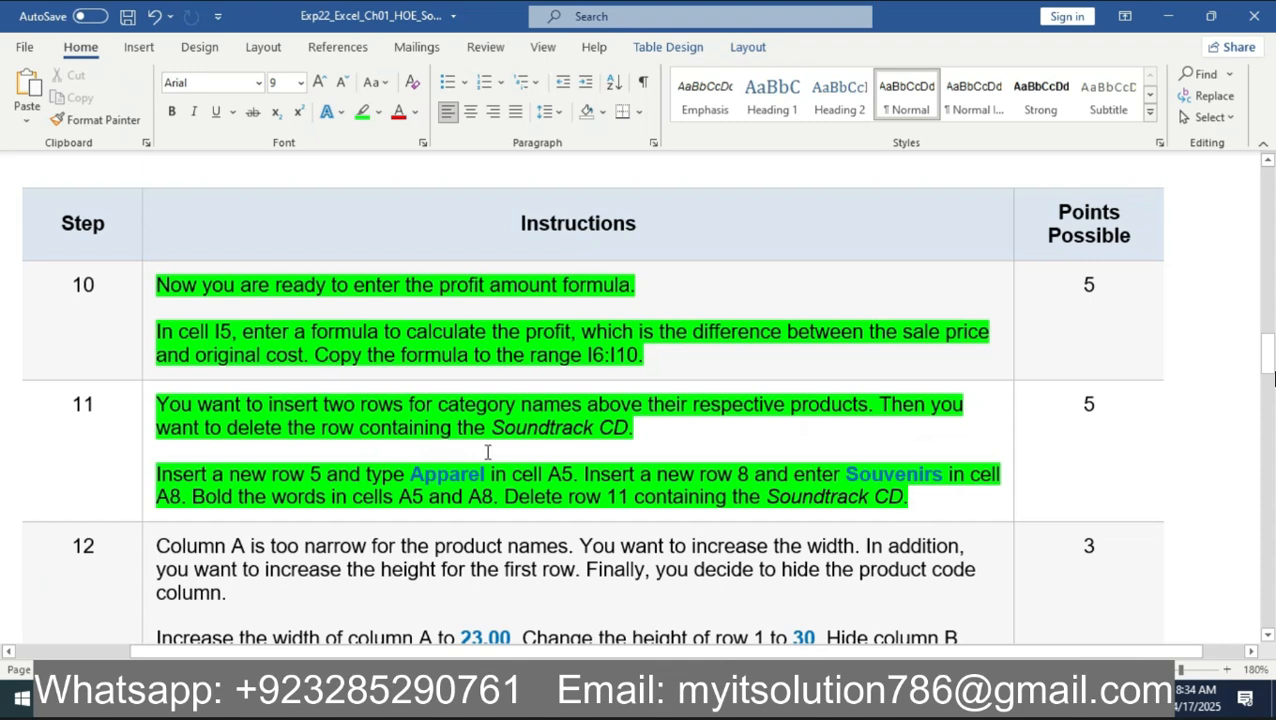
left_click_drag(487, 474, 411, 477)
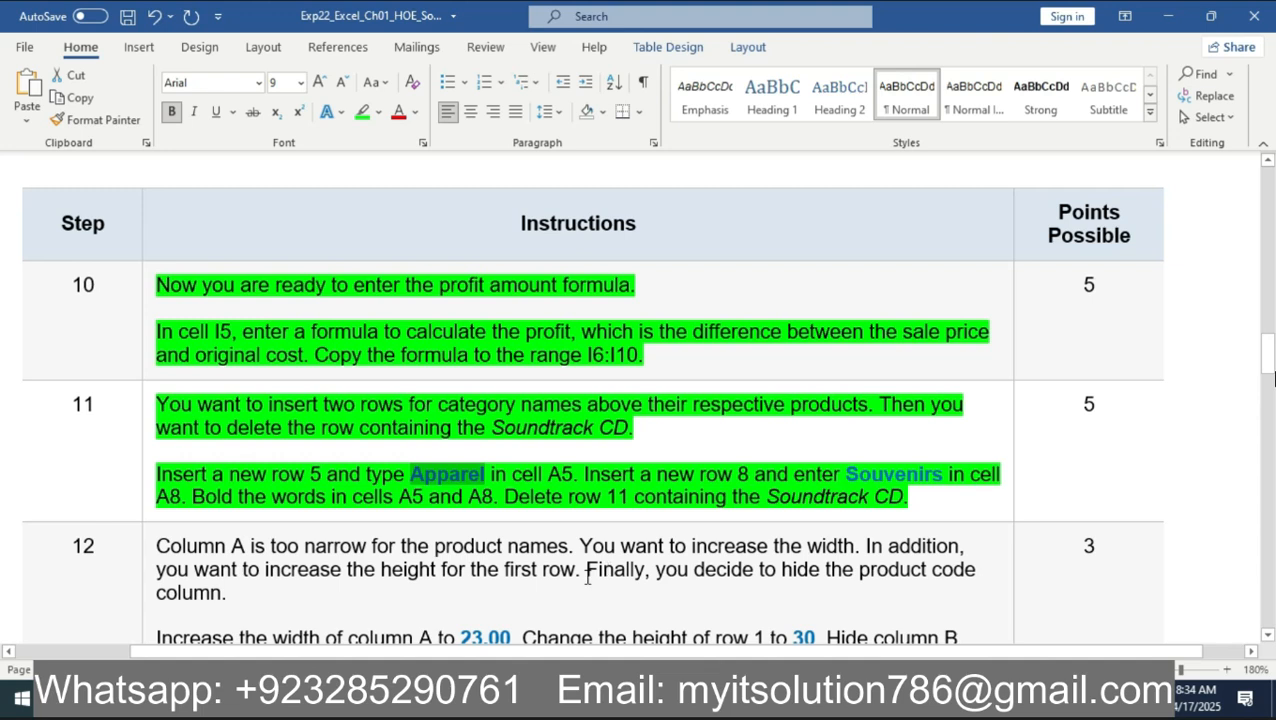
key("alt+Tab")
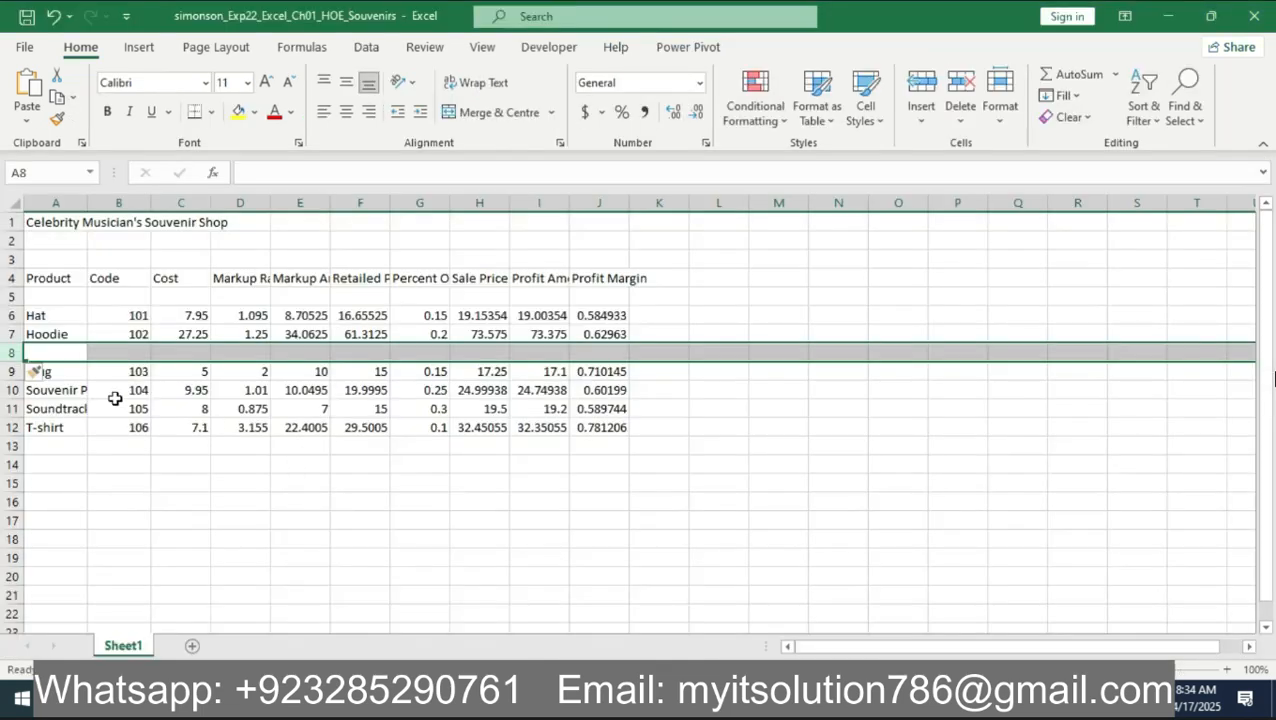
left_click(49, 297)
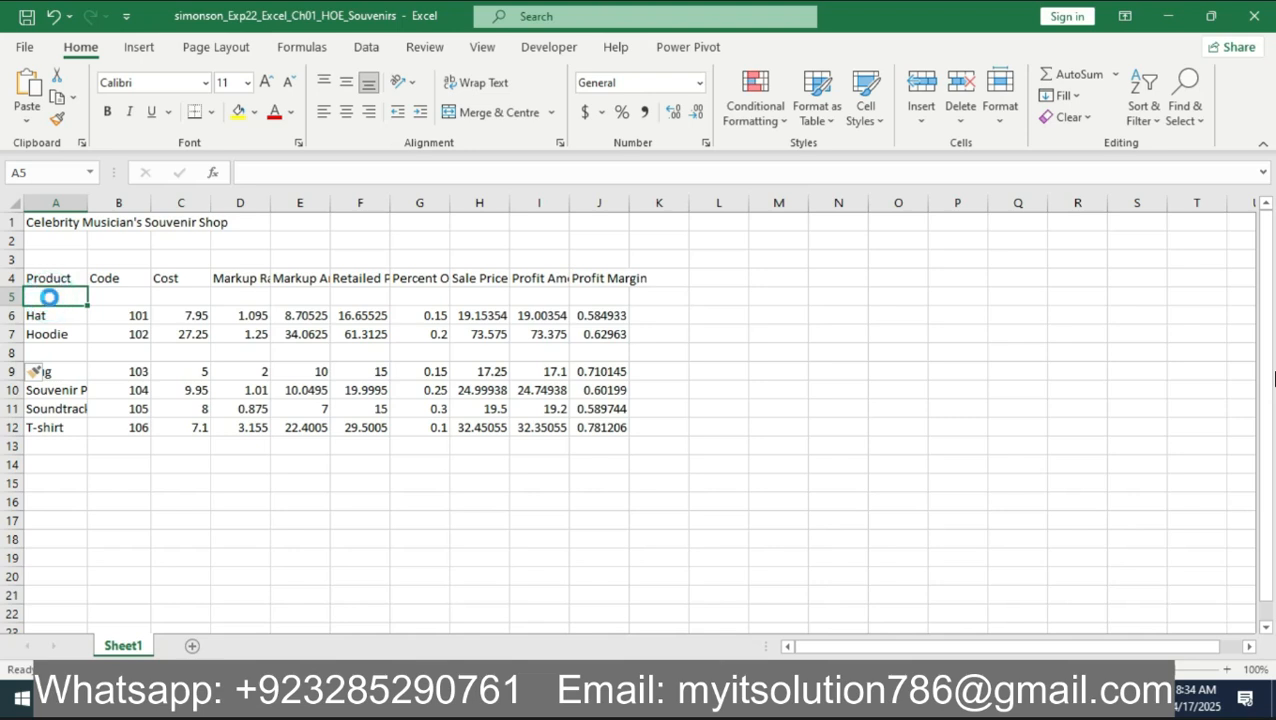
key("ctrl+v")
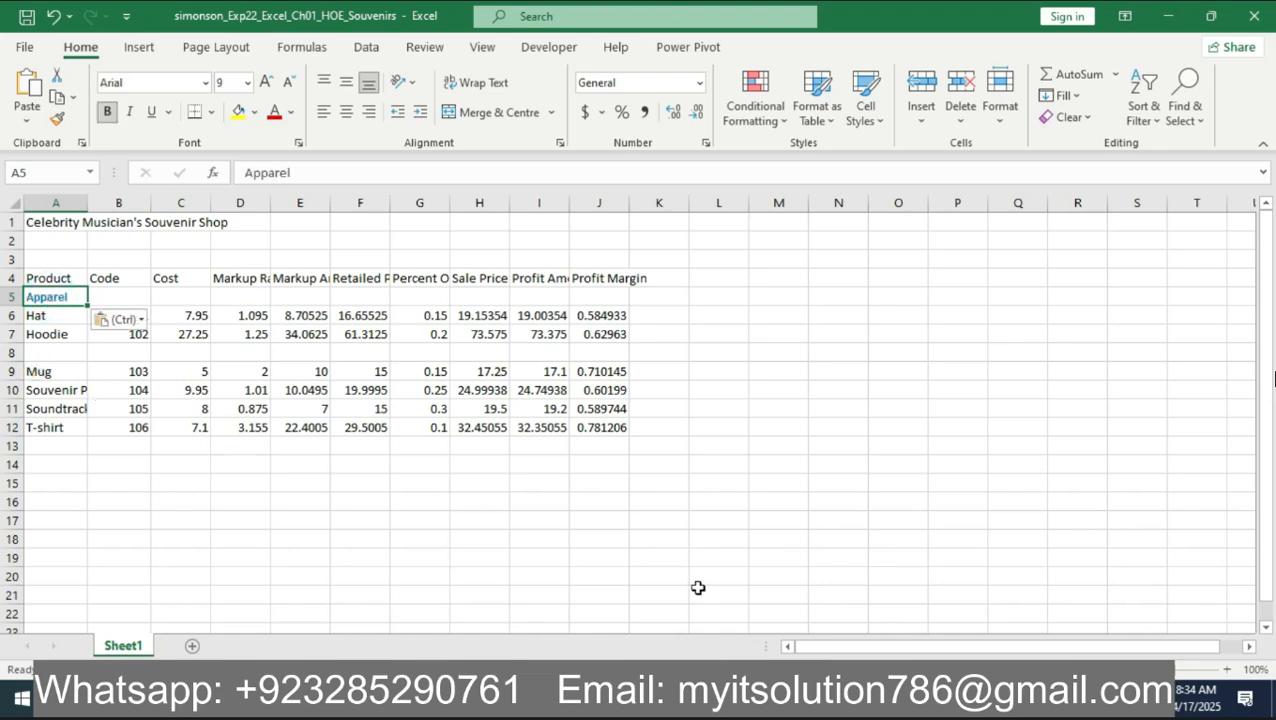
- Copy the word Souvenirs from step 11 of the Word instructions into cell A8 of the Excel worksheet
key("alt+Tab")
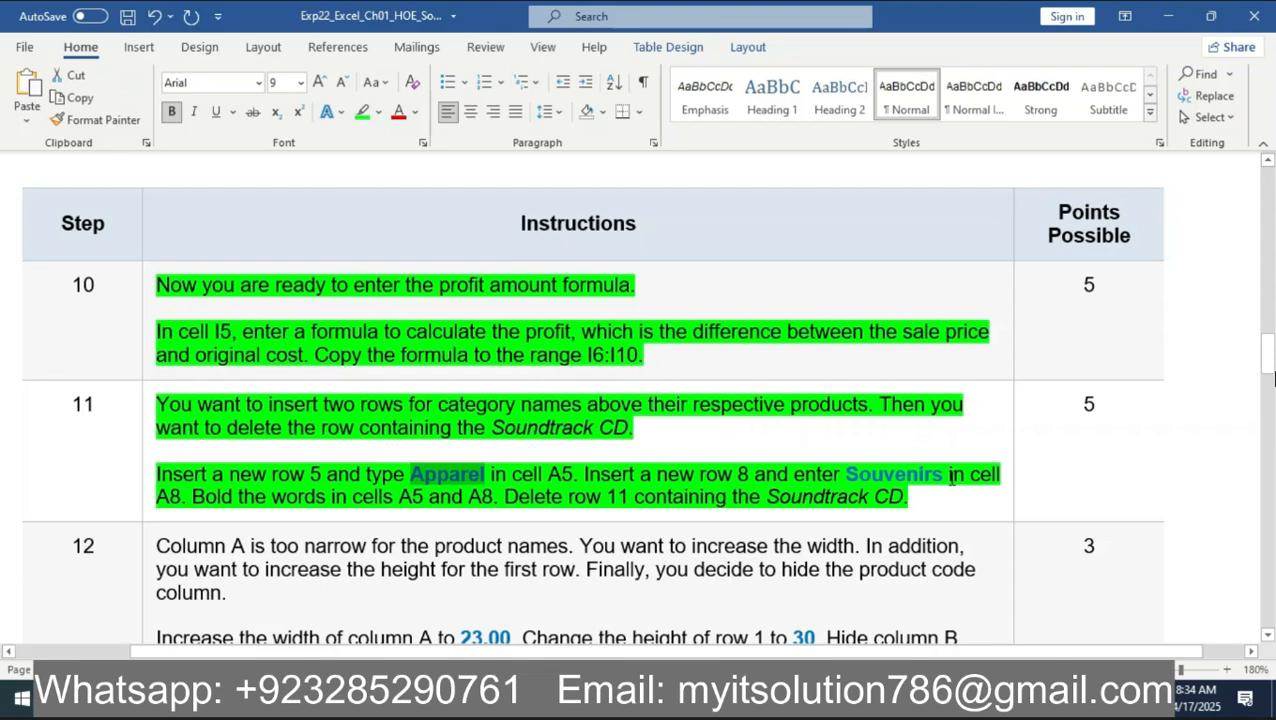
left_click_drag(943, 474, 843, 484)
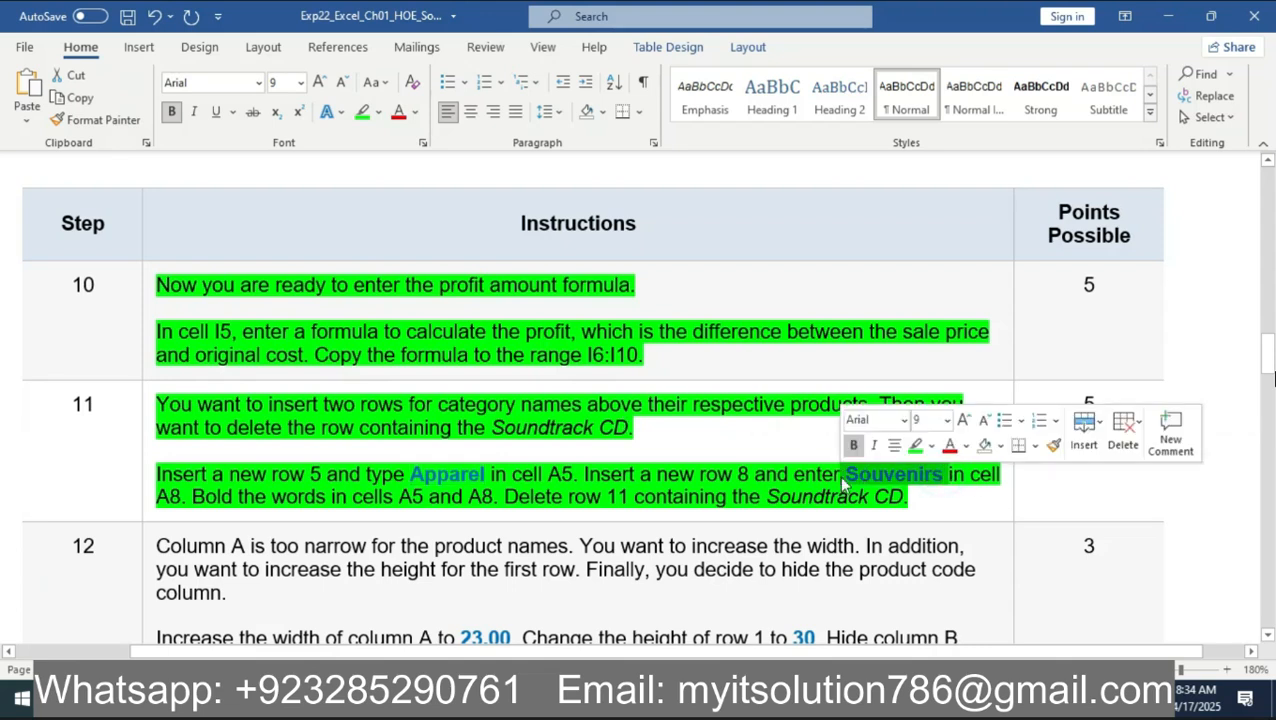
key("ctrl+c")
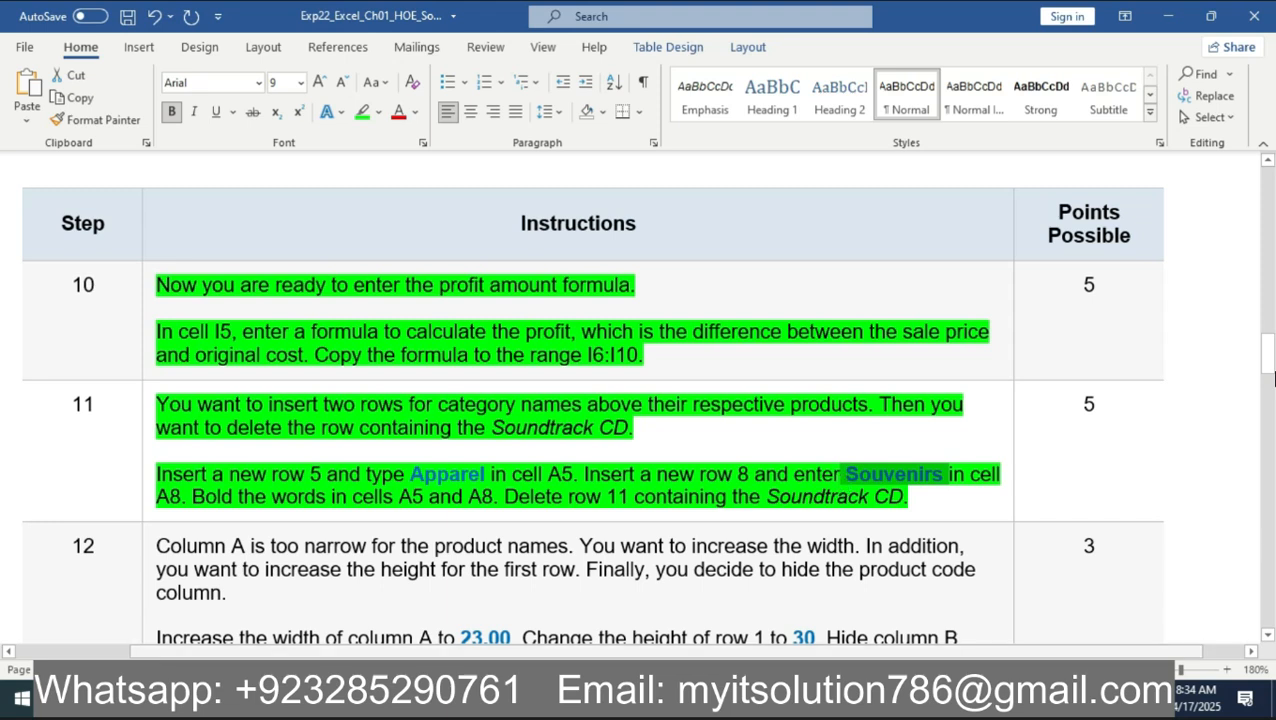
key("alt+Tab")
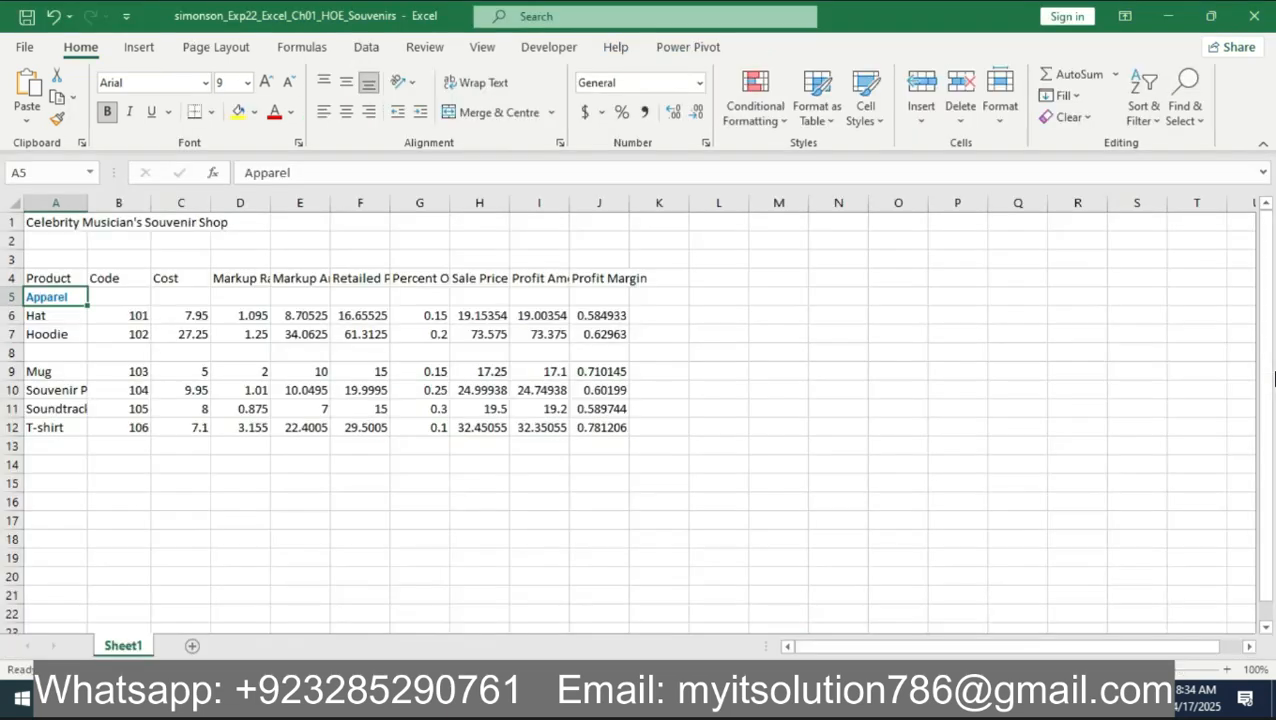
left_click(33, 354)
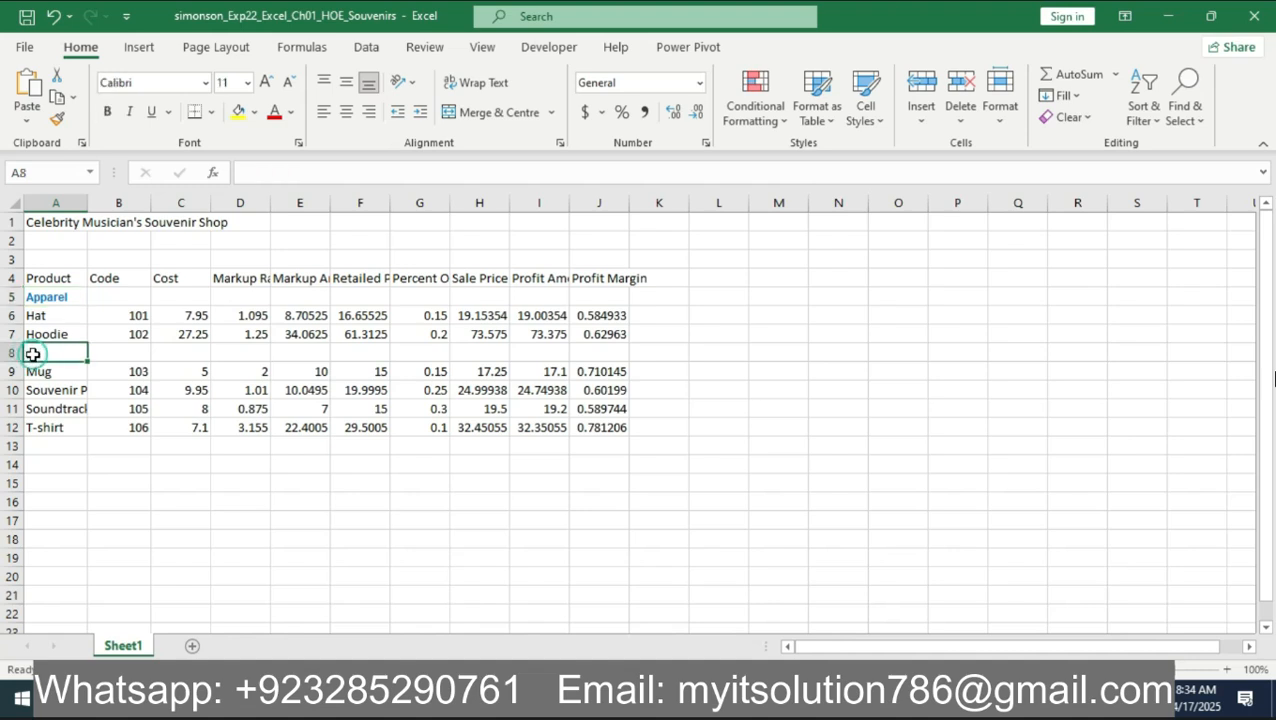
key("ctrl+v")
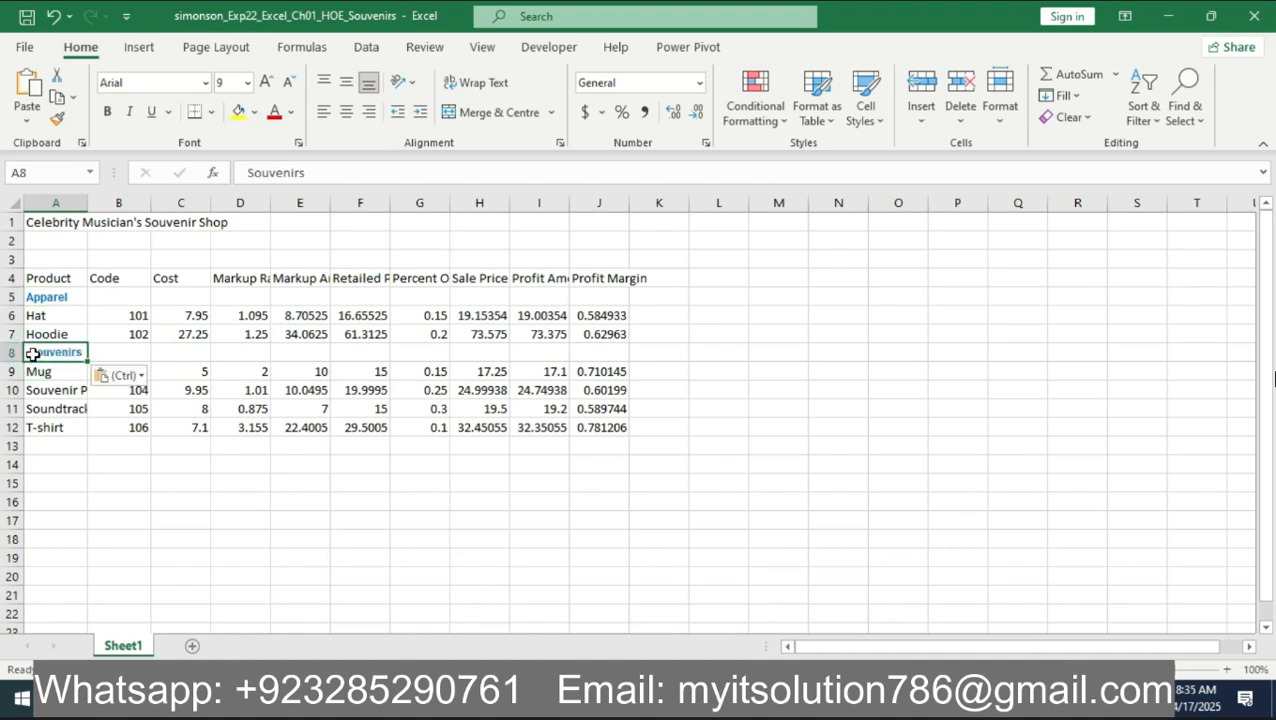
- Recheck step 11 in the Word instructions, and in Excel make the Souvenirs heading in cell A8 bold
key("alt+Tab")
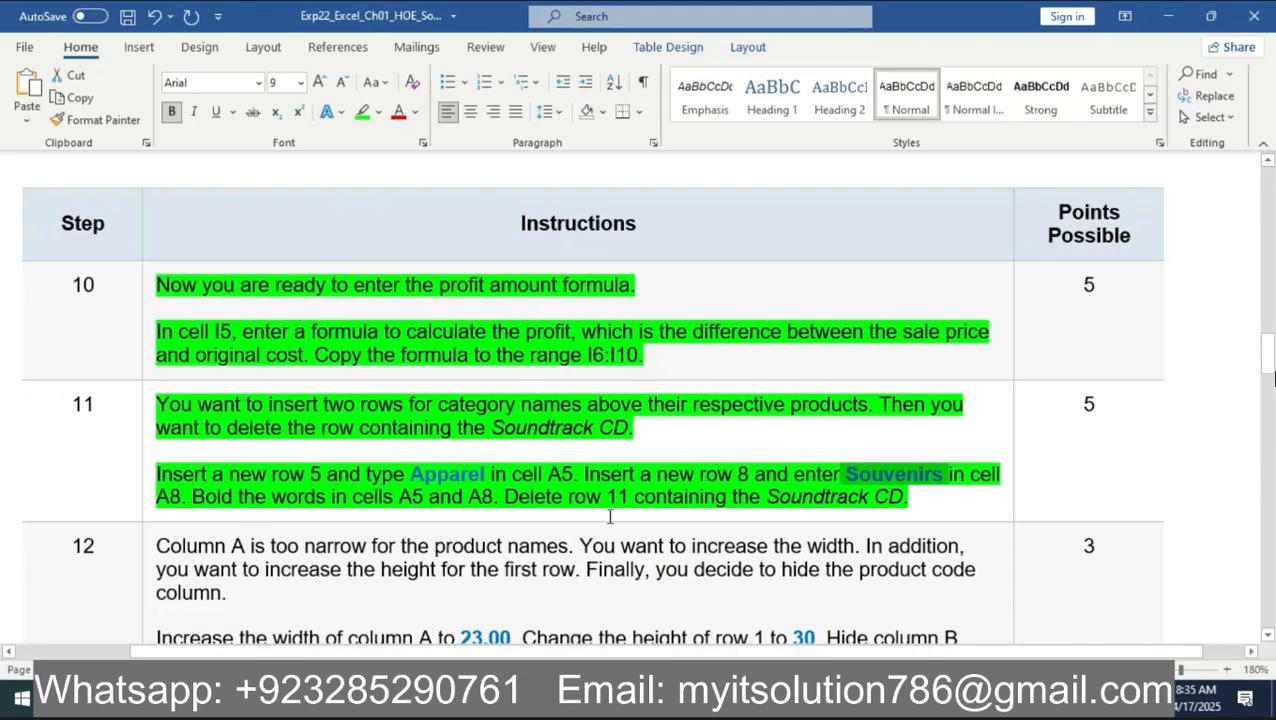
key("alt+Tab")
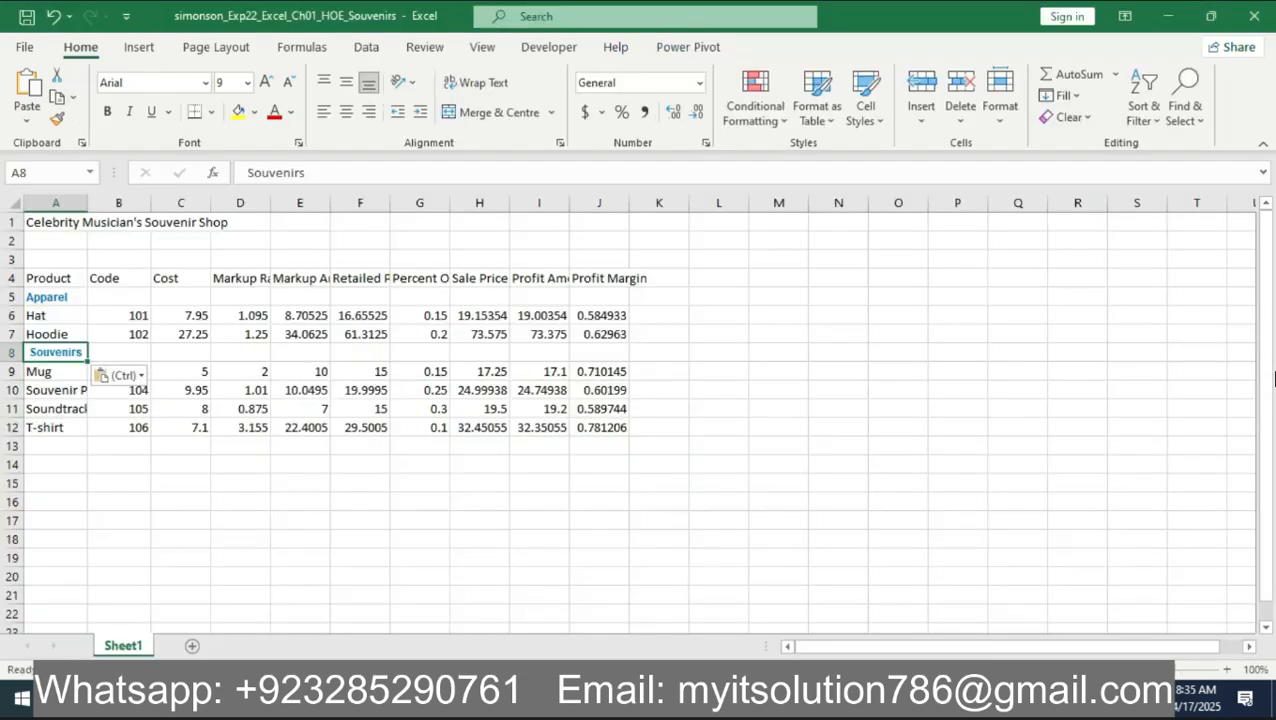
left_click(54, 293)
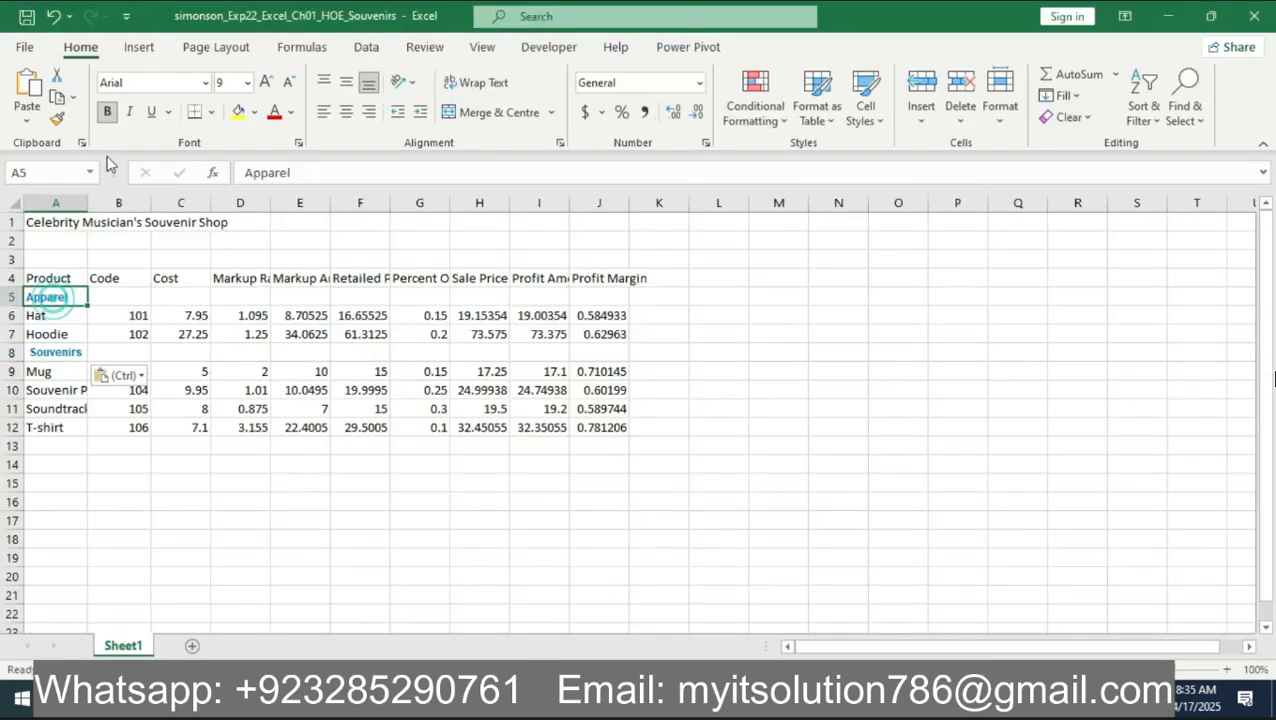
left_click(40, 352)
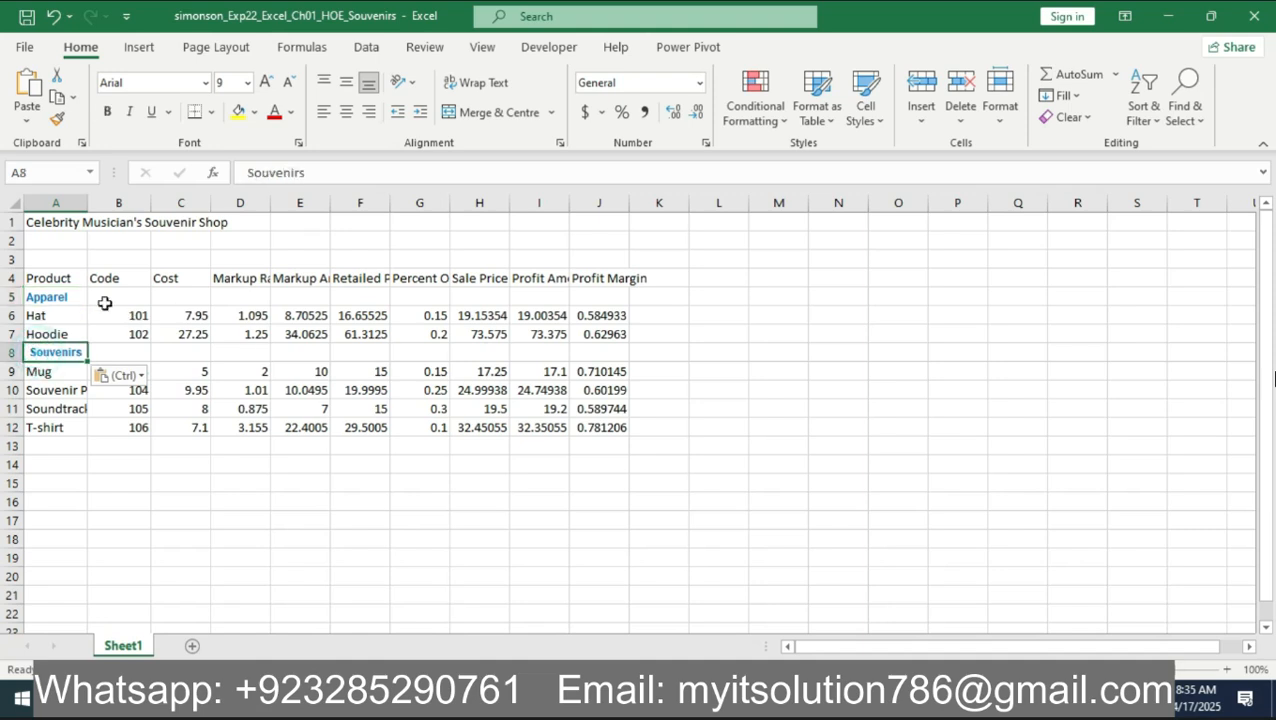
left_click(107, 113)
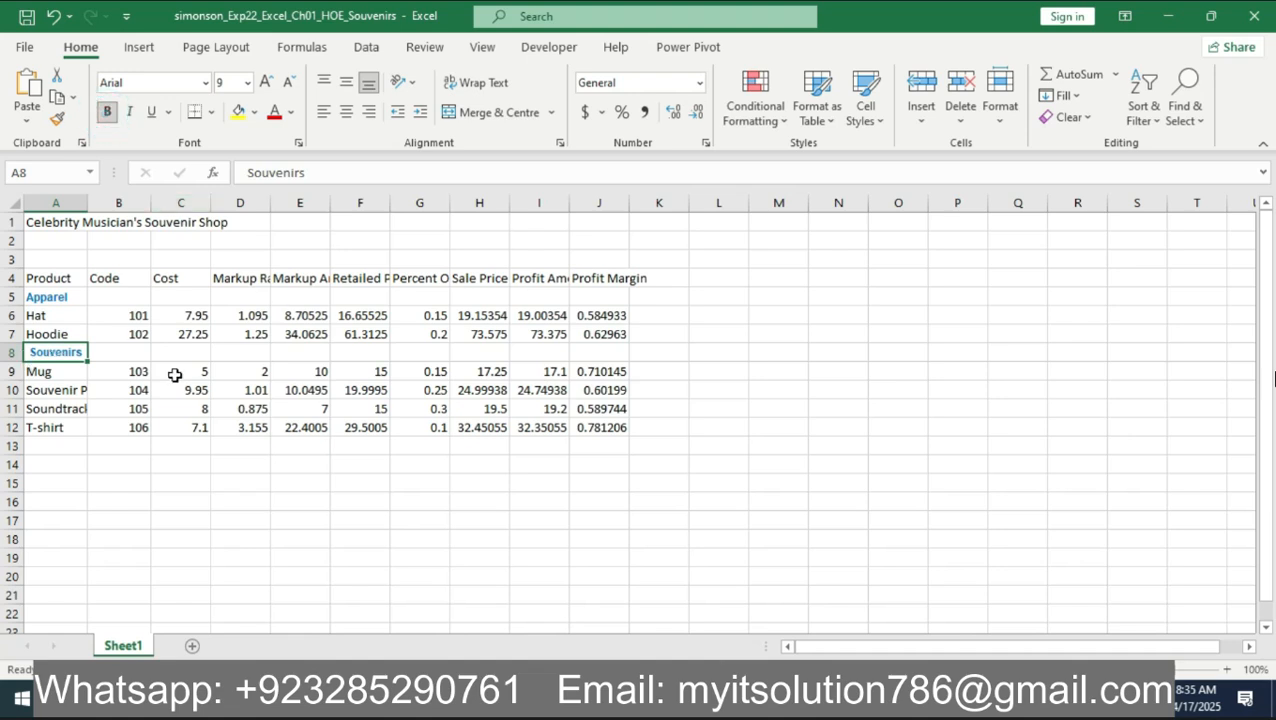
- Consult the Word instructions again, and in Excel delete row 11 containing the Soundtrack CD
left_click(502, 698)
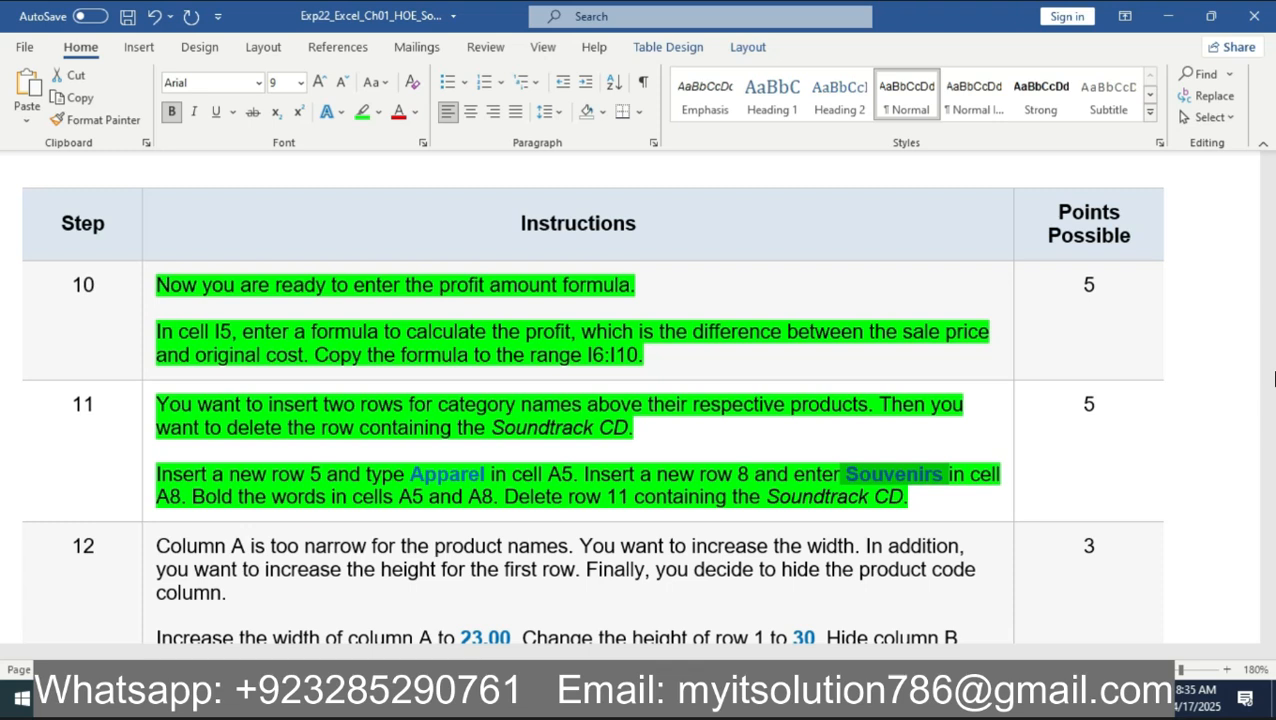
left_click(627, 698)
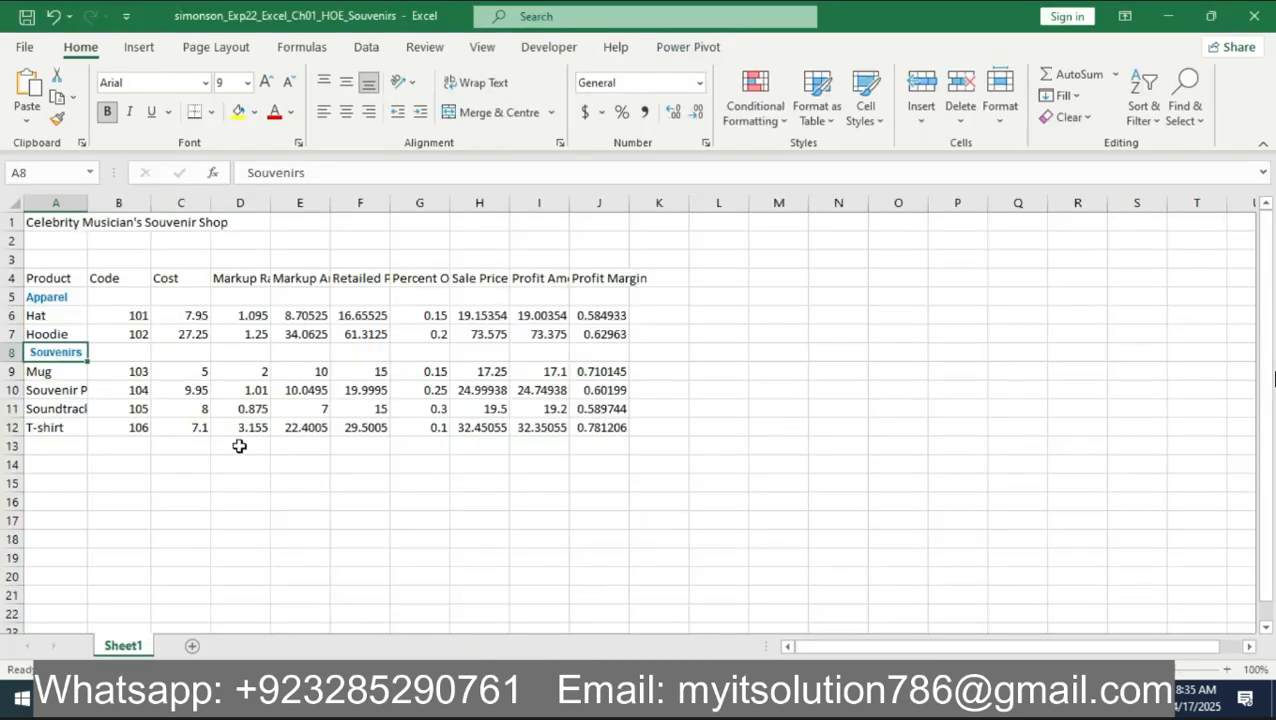
left_click(5, 409)
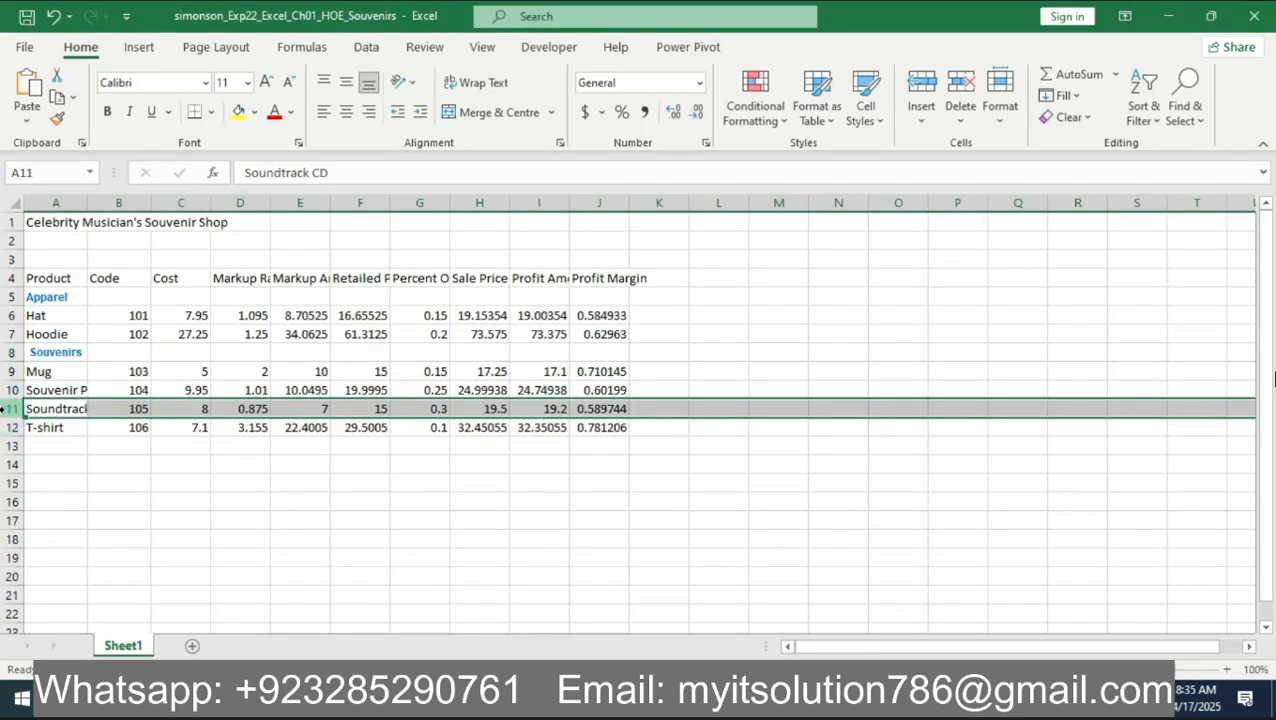
right_click(5, 409)
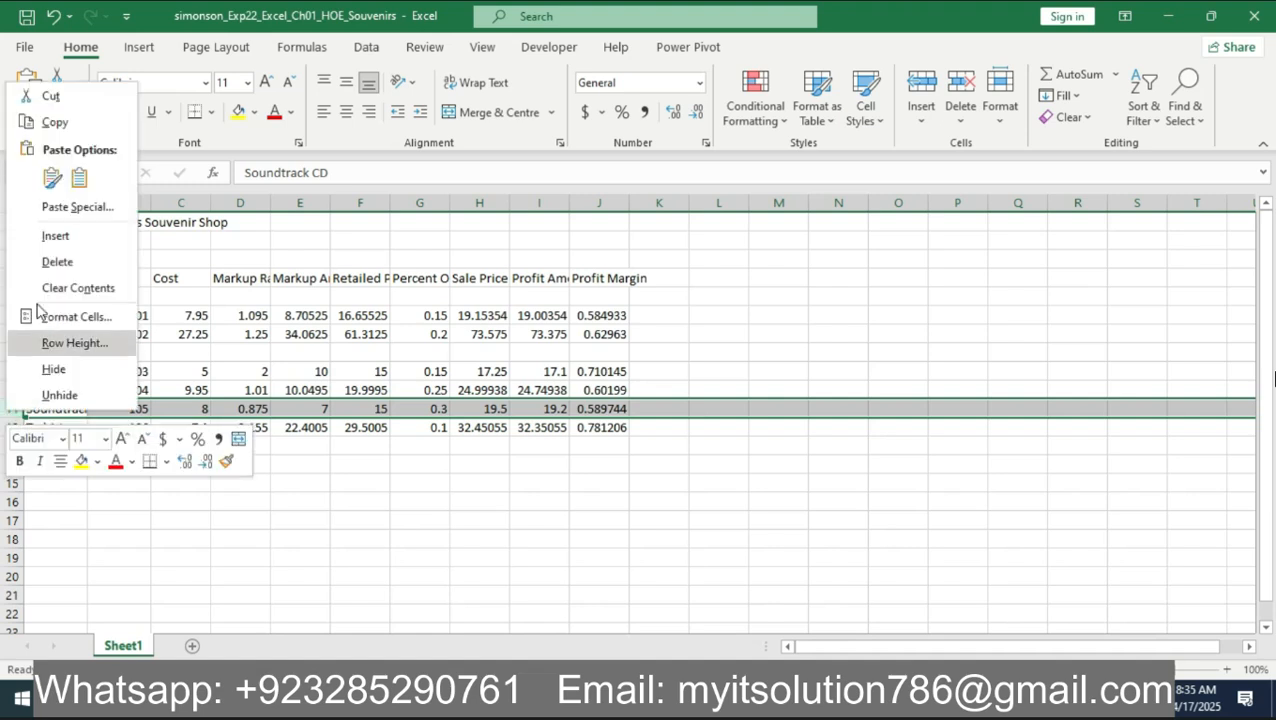
left_click(89, 264)
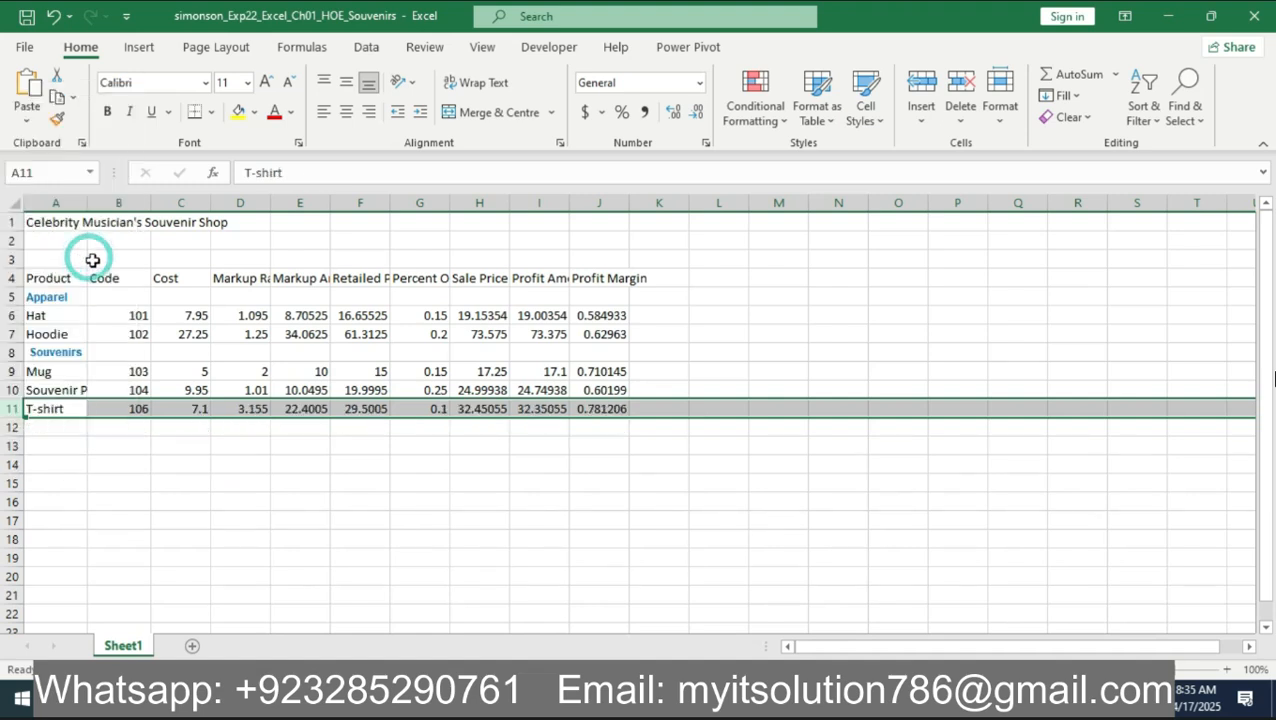
- Switch to the Word instructions and read step 12 on column width, row height and hiding column B
key("alt+Tab")
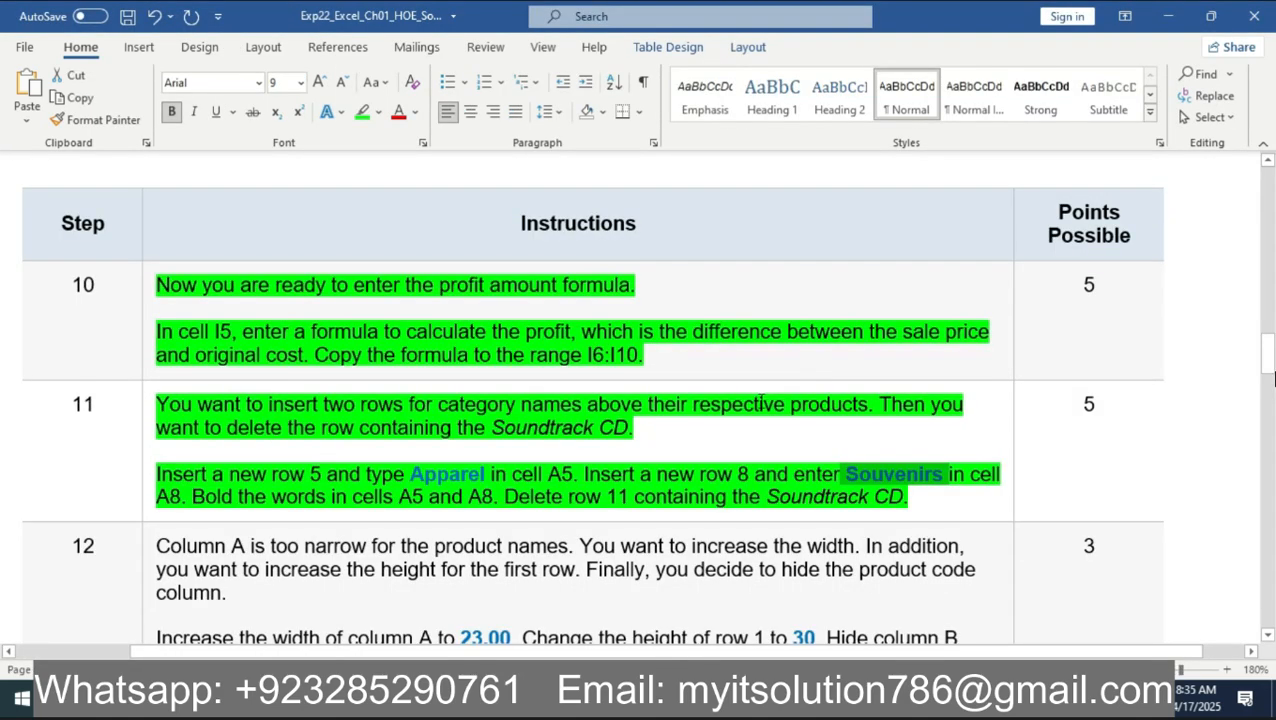
left_click_drag(1272, 334, 1215, 392)
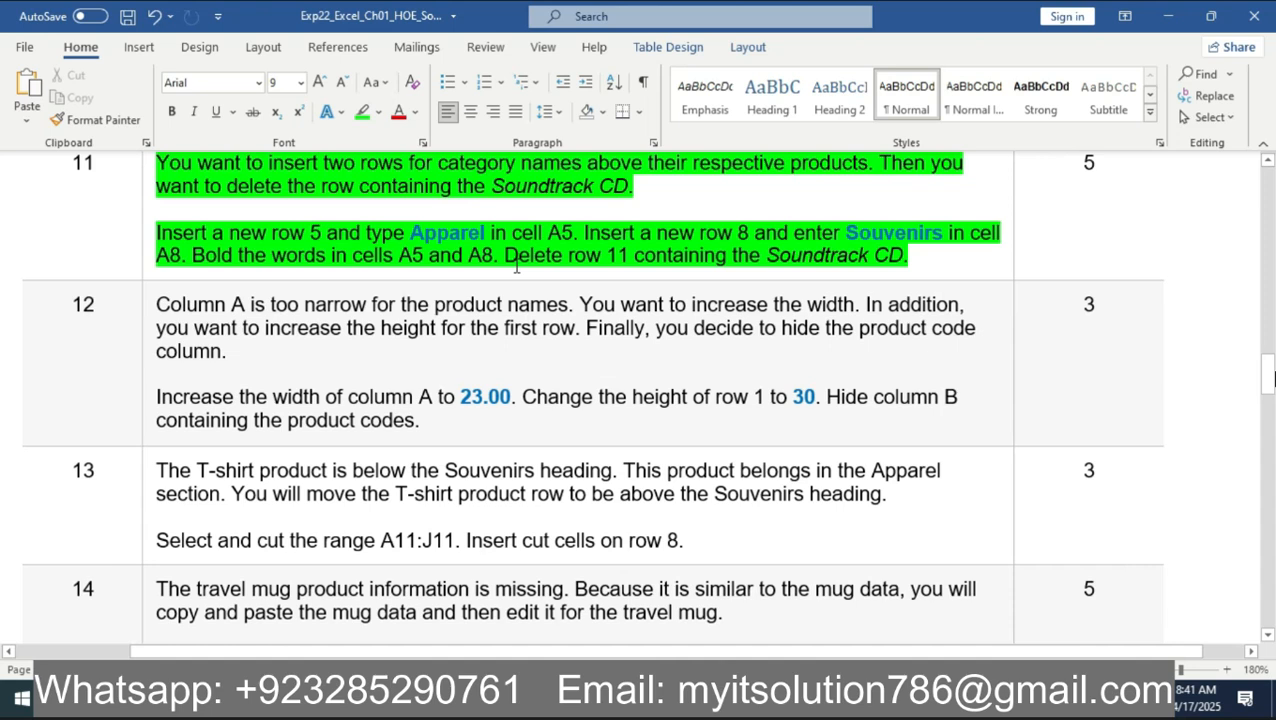